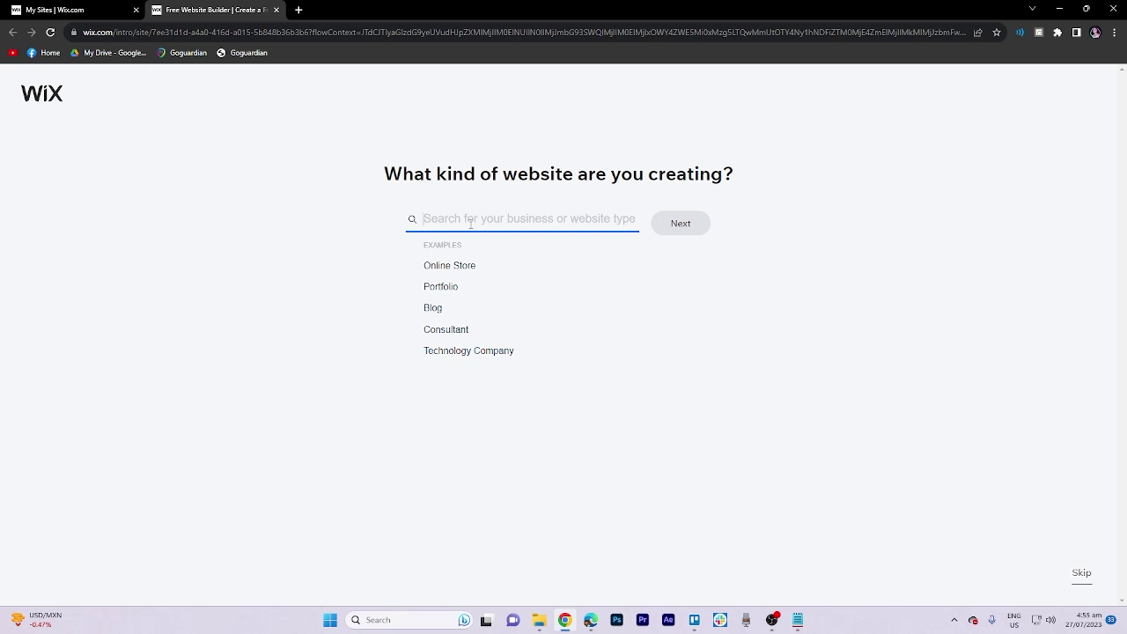
Start a new site and type 'Forum' as the kind of website
text(Forum)
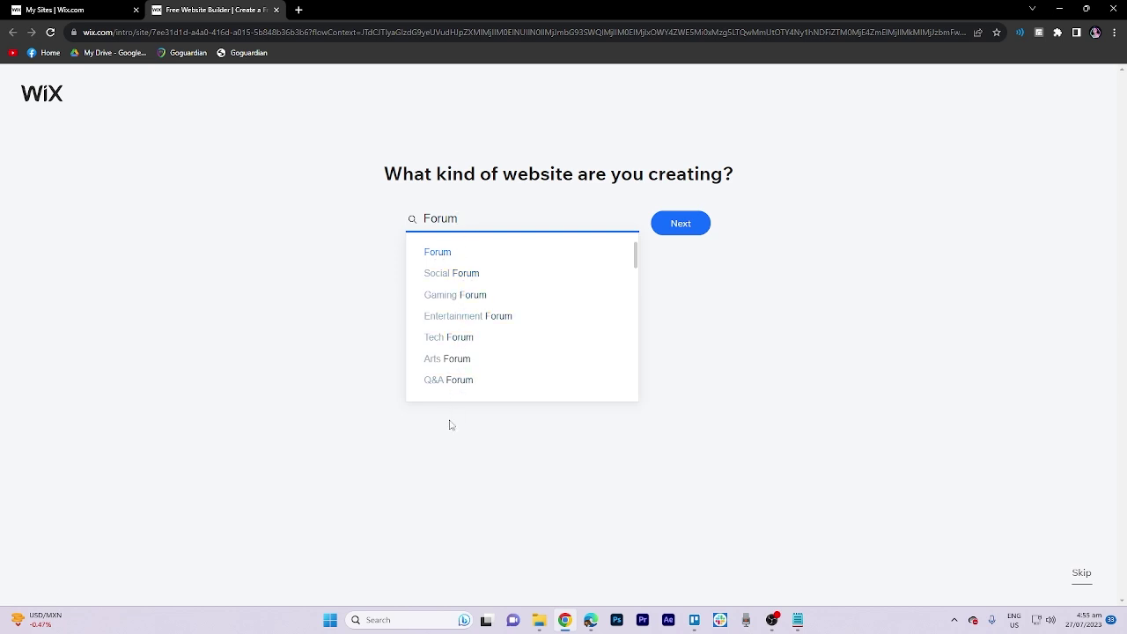
Pick the Forum suggestion as the website type and continue to naming
click(435, 256)
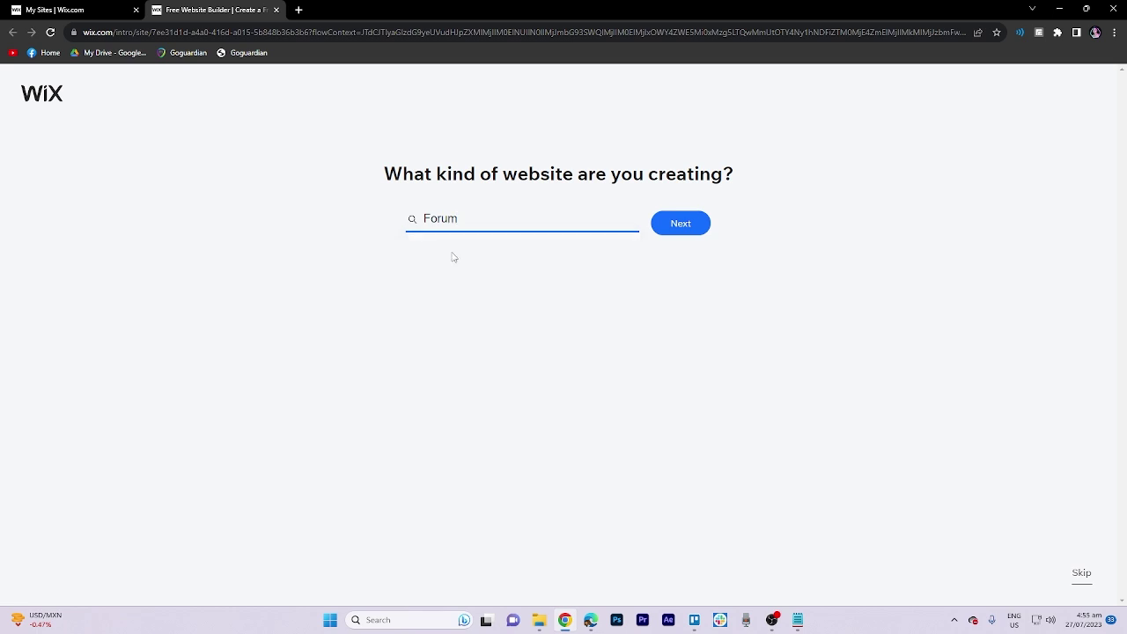
click(669, 232)
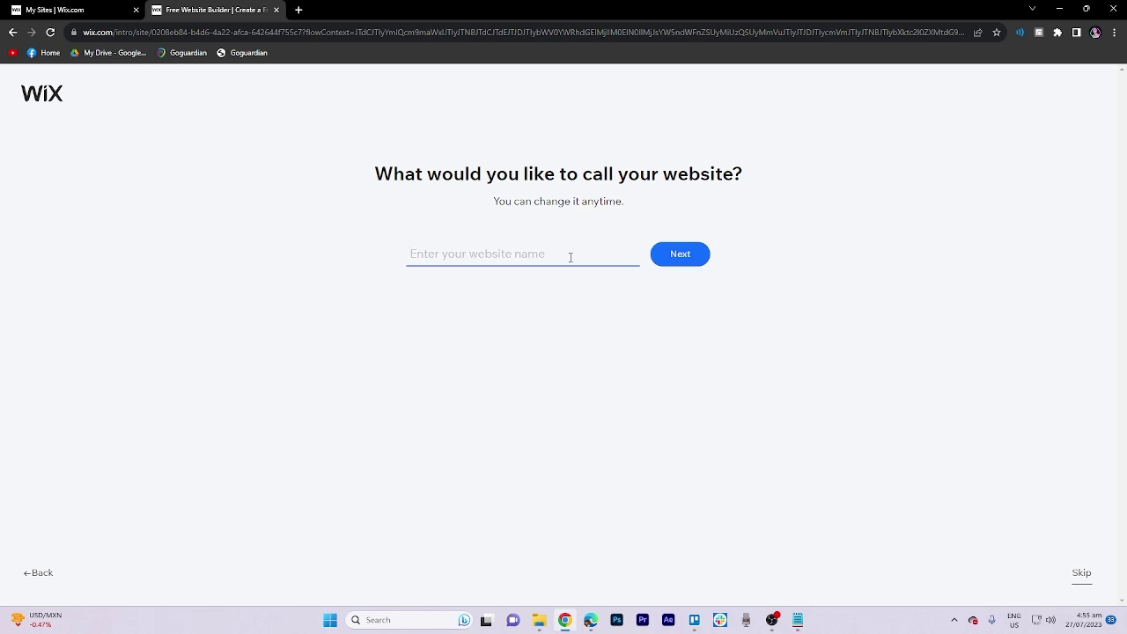
Name the site 'Tags Gaming' and continue to feature selection
text(T)
text(ags Gaming)
click(677, 255)
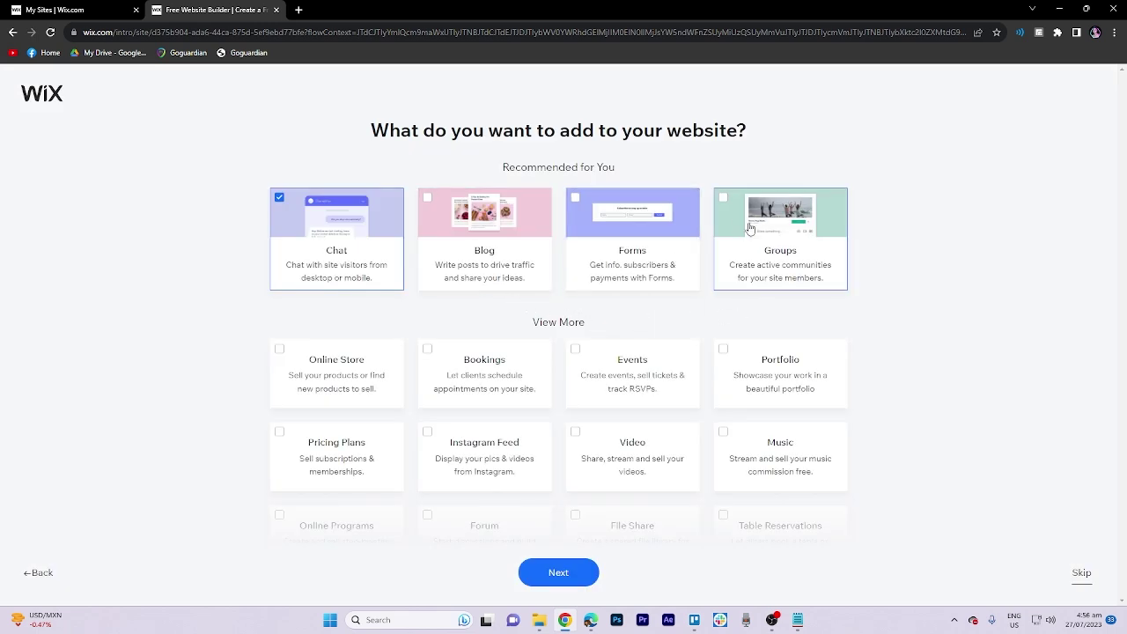
Add the Groups, Events, Video, File Share and Forum features alongside Chat, then continue
click(723, 199)
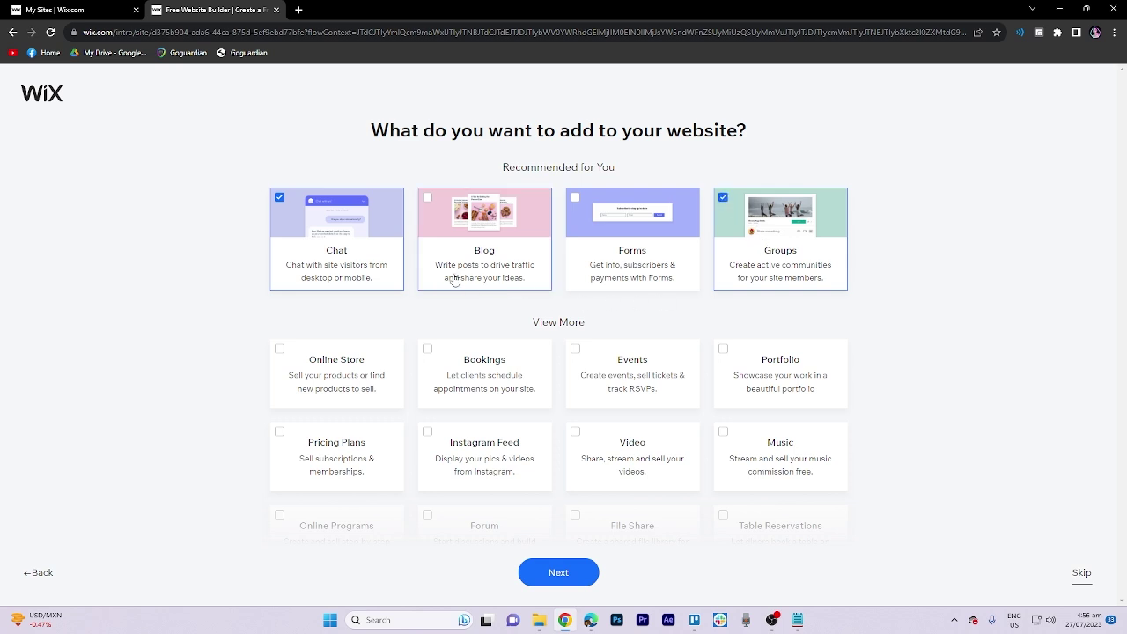
scroll(413, 299, down, 1)
scroll(426, 297, down, 1)
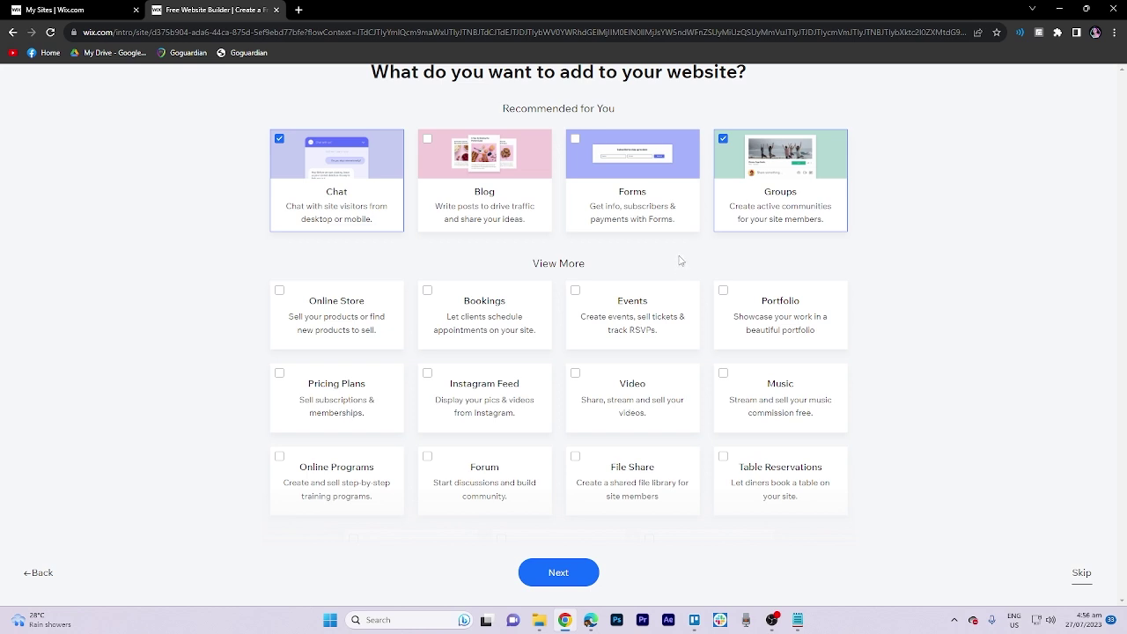
click(577, 294)
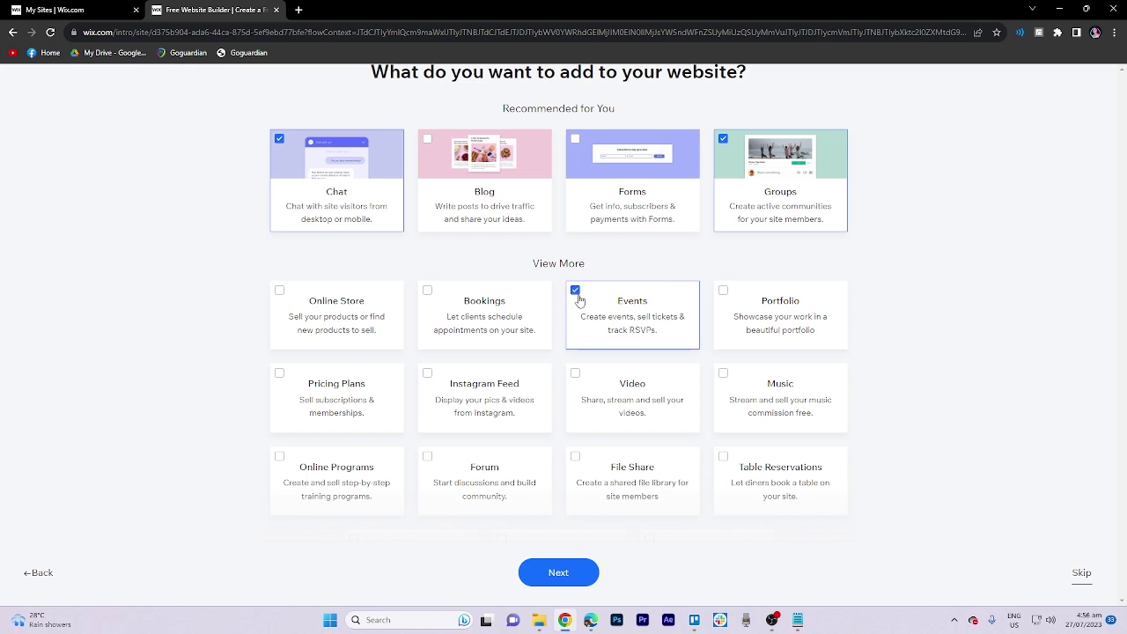
scroll(594, 324, down, 2)
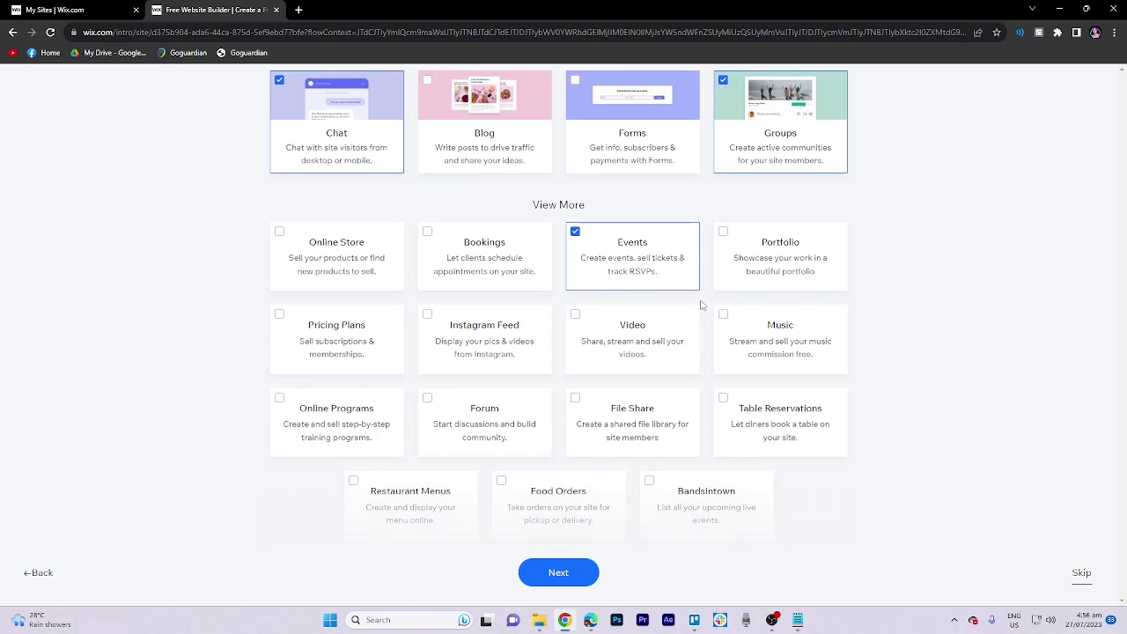
click(593, 320)
scroll(611, 334, down, 1)
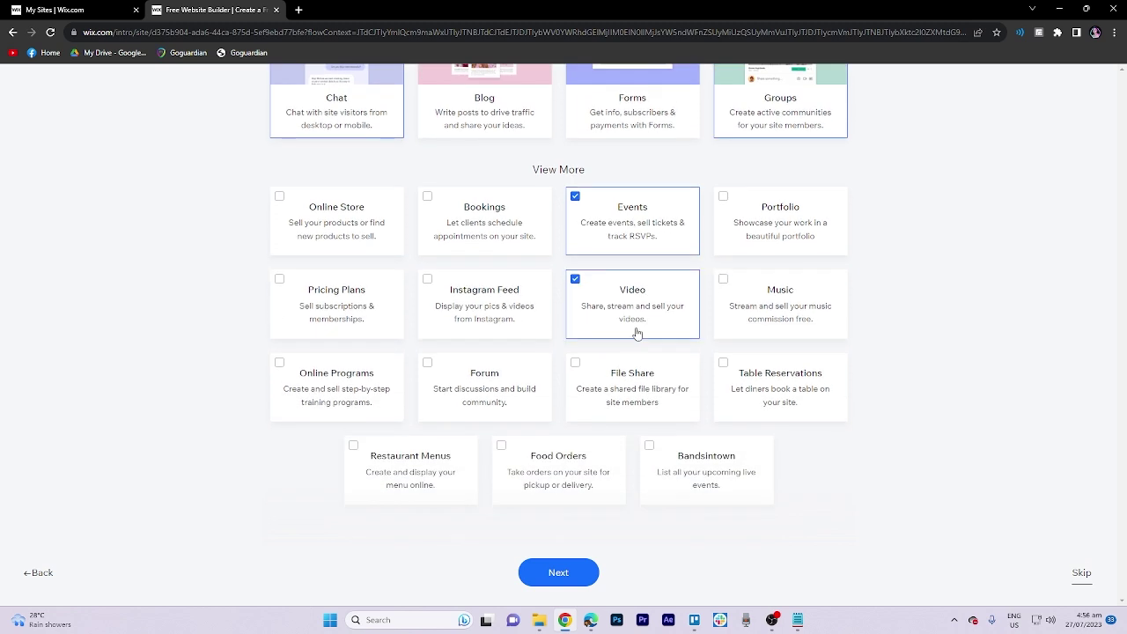
click(590, 370)
click(438, 362)
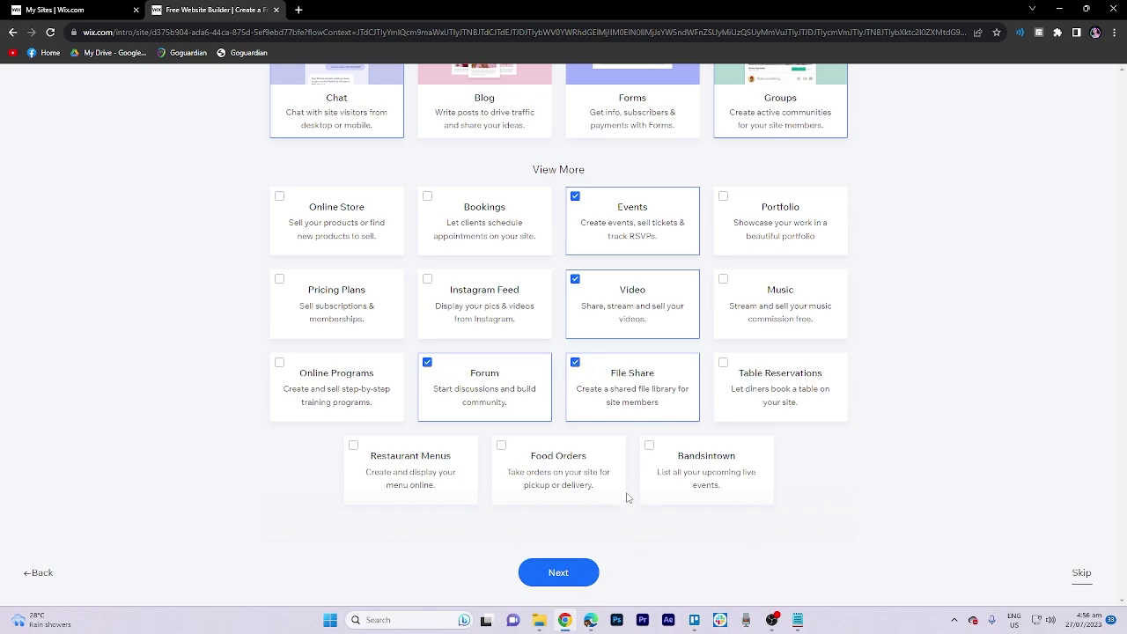
scroll(628, 497, up, 2)
scroll(628, 498, down, 2)
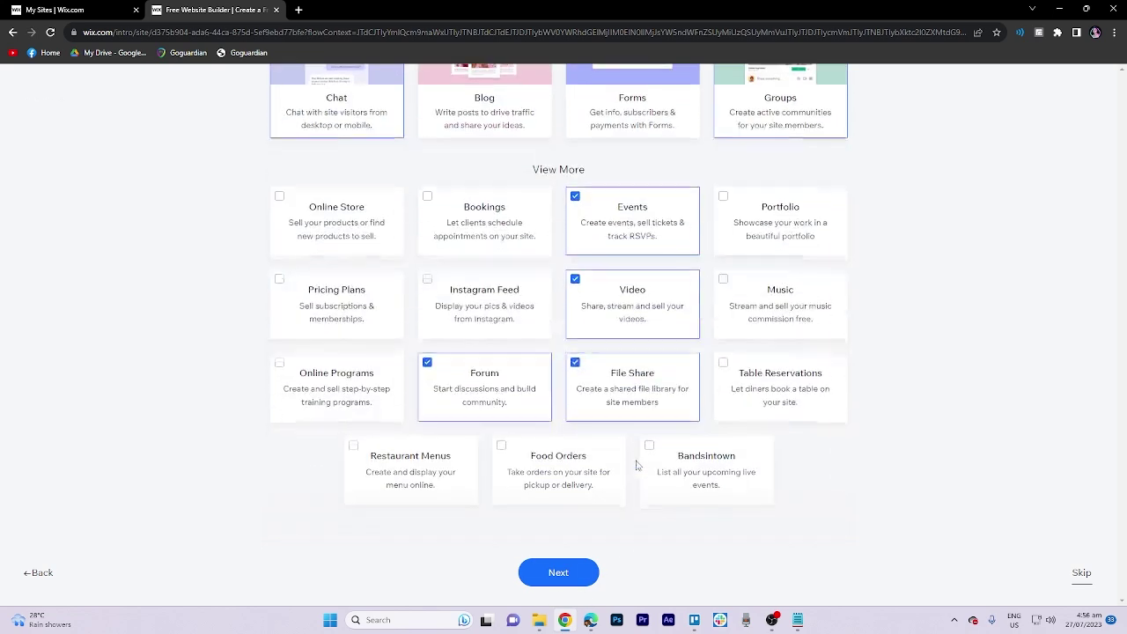
click(557, 573)
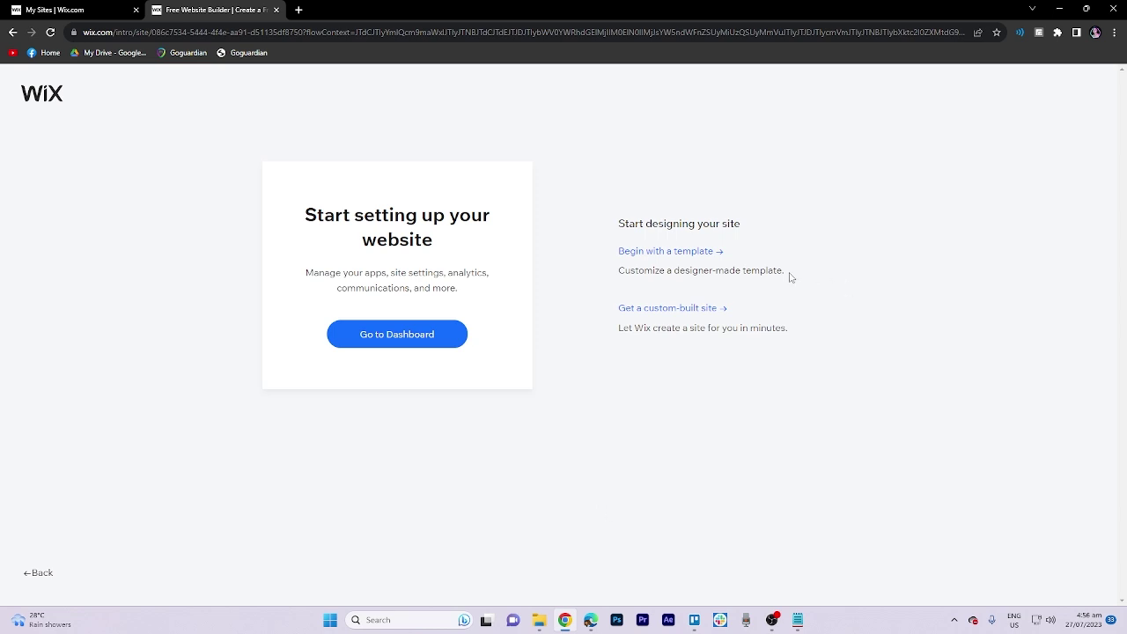
Choose to begin with a template and browse the most popular templates gallery
click(658, 255)
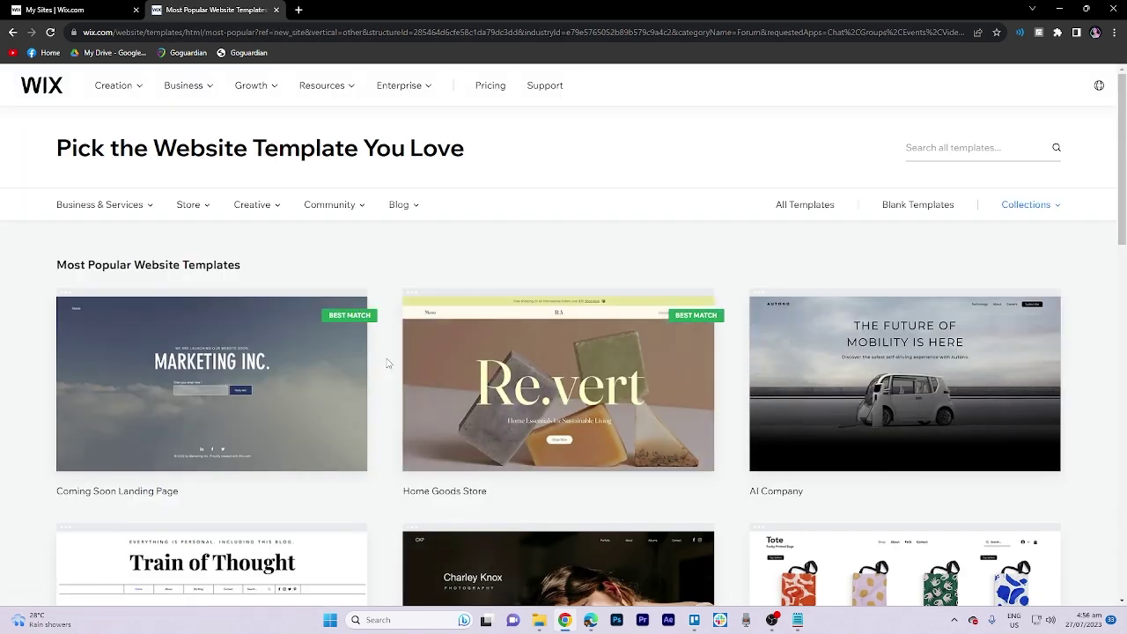
scroll(637, 354, down, 1)
scroll(759, 332, down, 1)
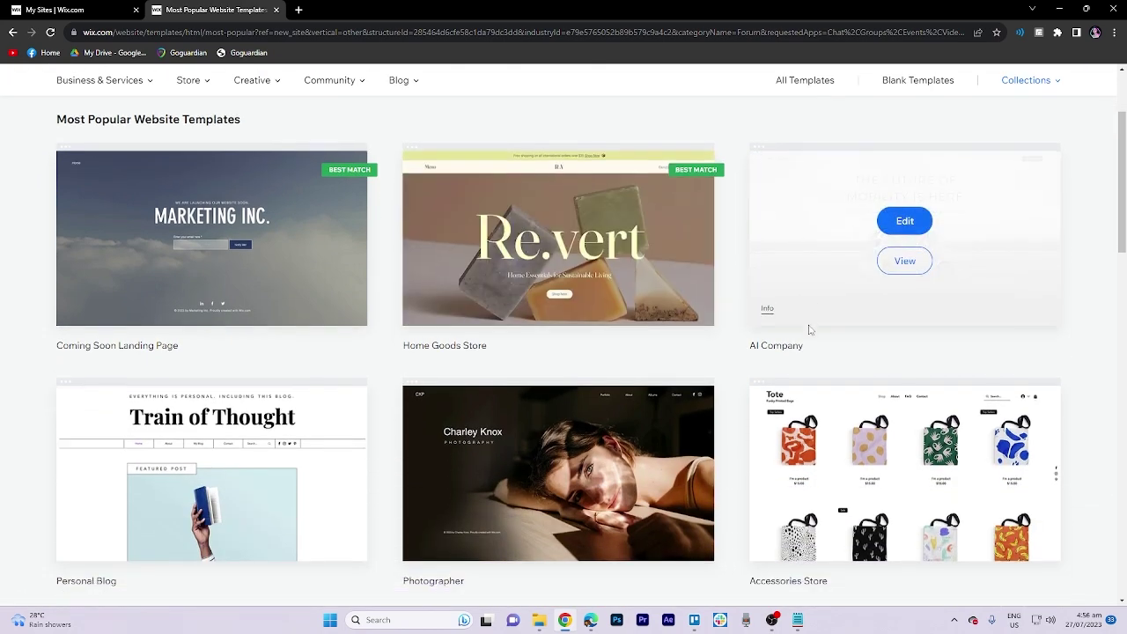
scroll(749, 361, down, 4)
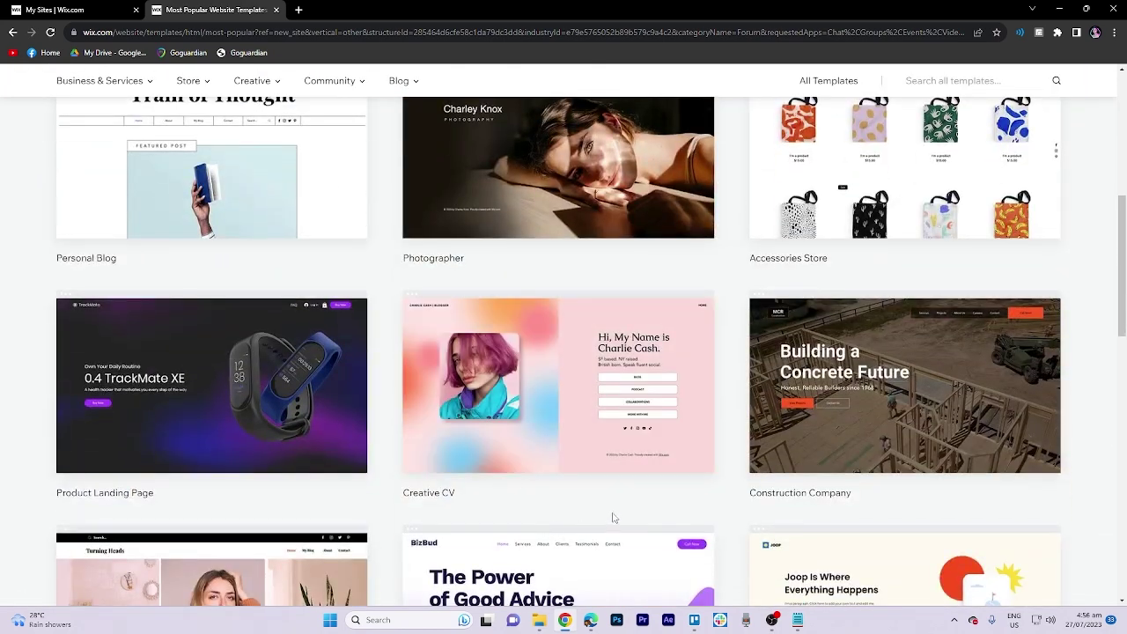
scroll(639, 500, down, 2)
scroll(660, 493, down, 1)
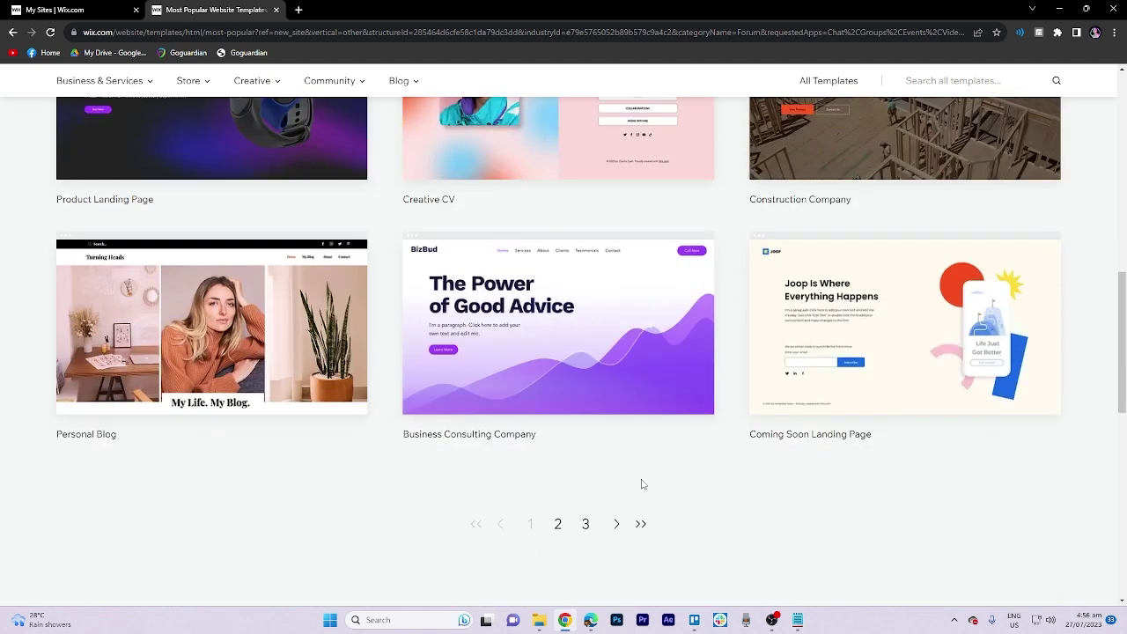
scroll(643, 485, up, 4)
scroll(644, 486, up, 2)
scroll(645, 488, up, 2)
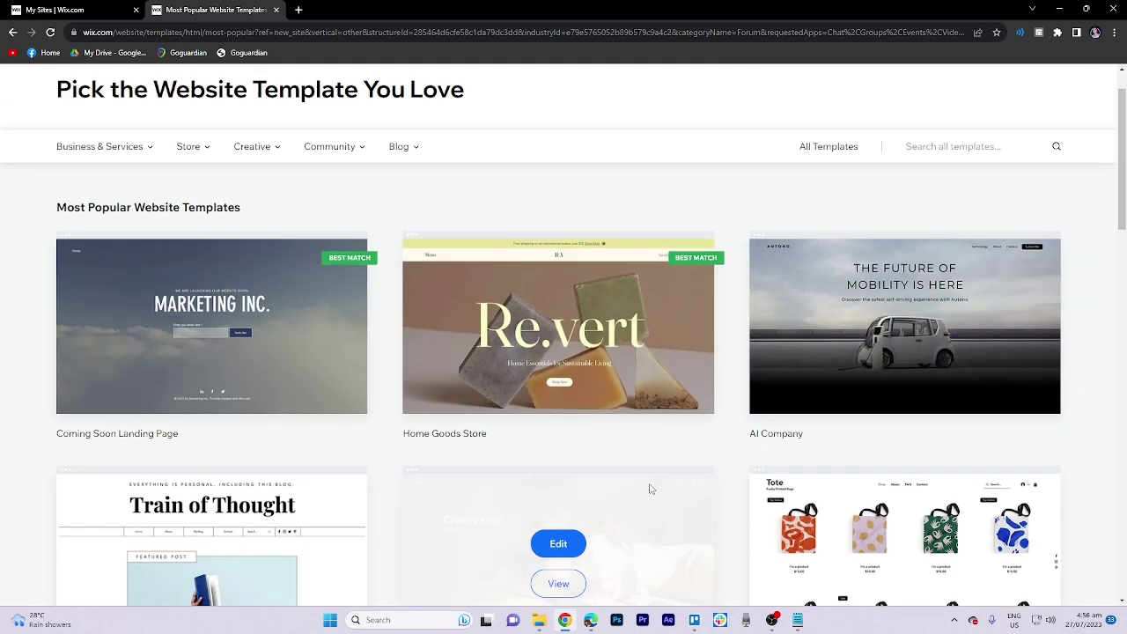
scroll(644, 488, down, 3)
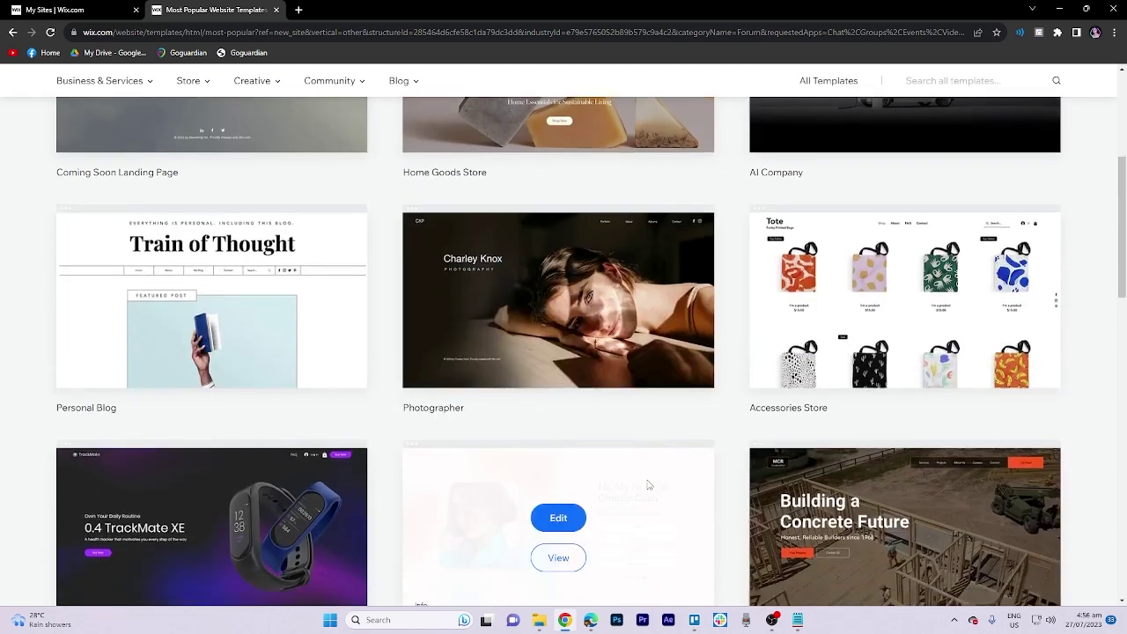
scroll(647, 486, down, 2)
scroll(650, 485, down, 3)
mouse_move(558, 326)
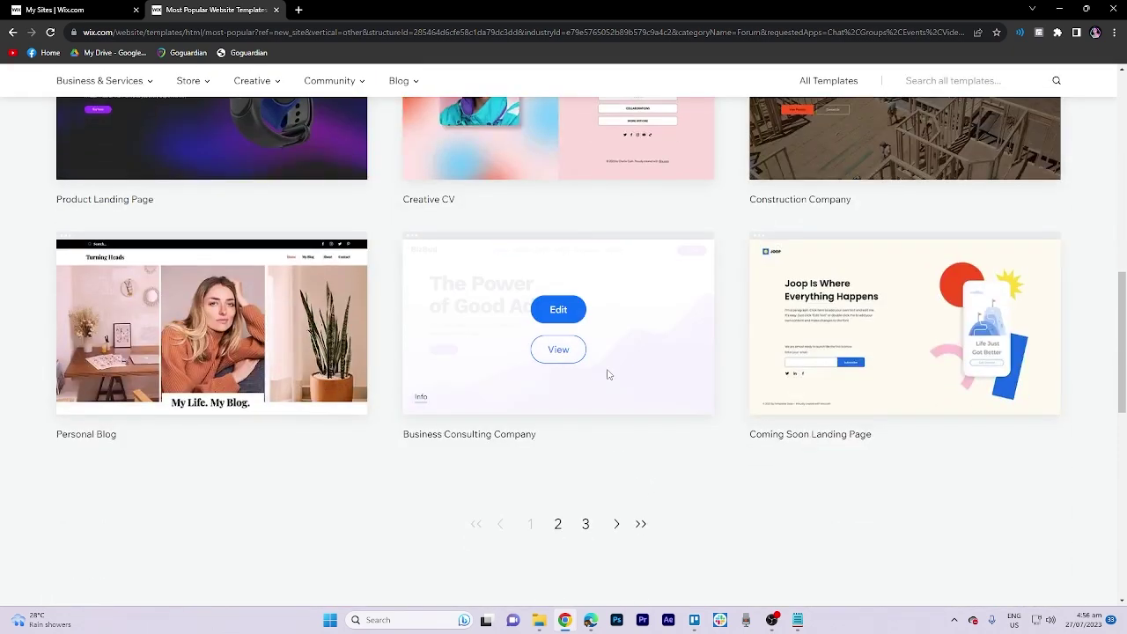
Edit the Business Consulting Company template and dismiss the AI site-content offer
click(558, 309)
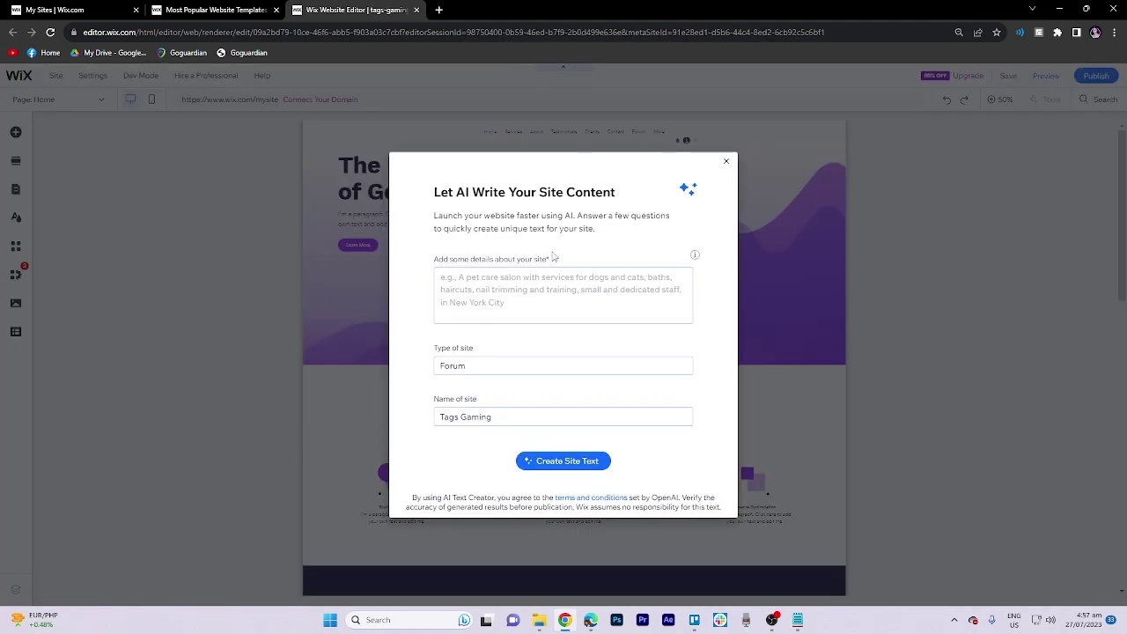
click(727, 163)
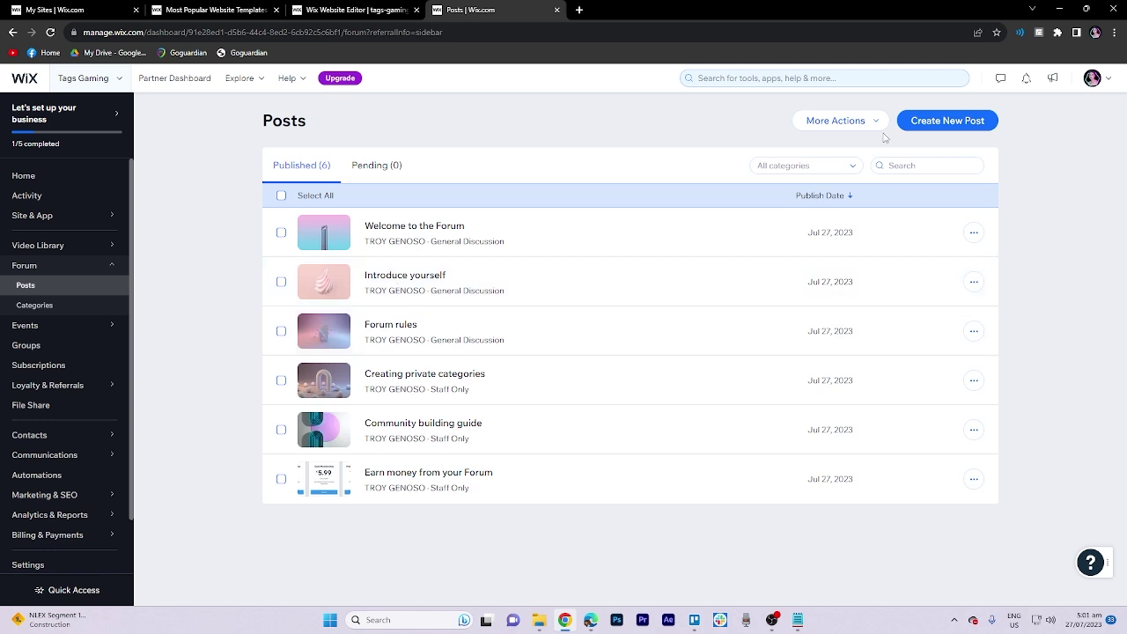
Glance at the new-post form and forum categories, then return to the six-post list
click(944, 121)
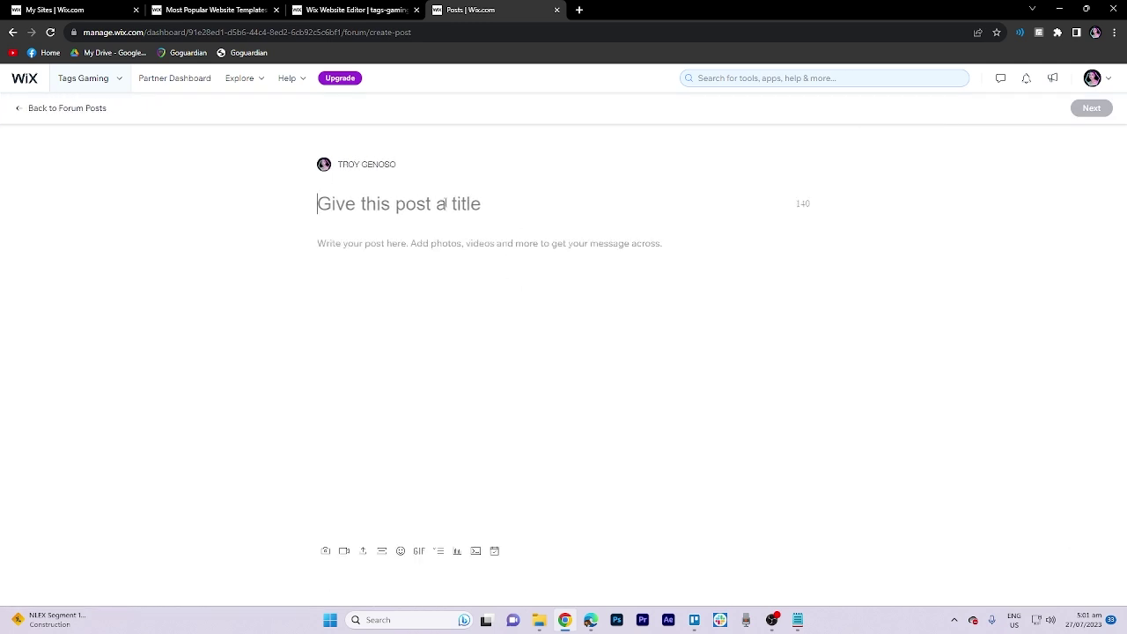
click(12, 32)
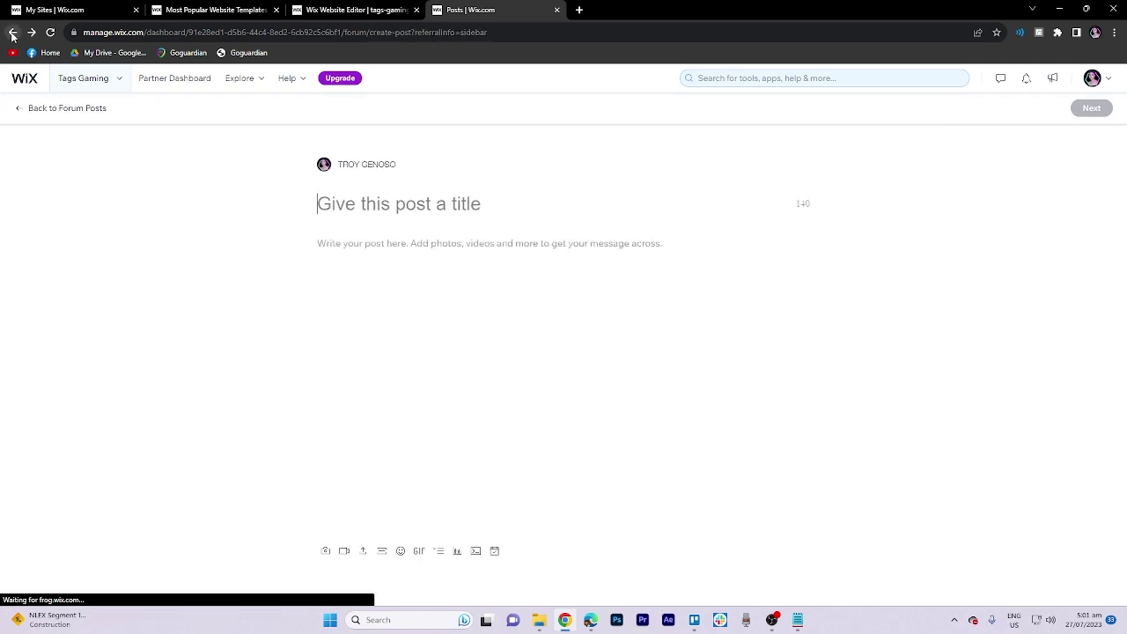
click(12, 32)
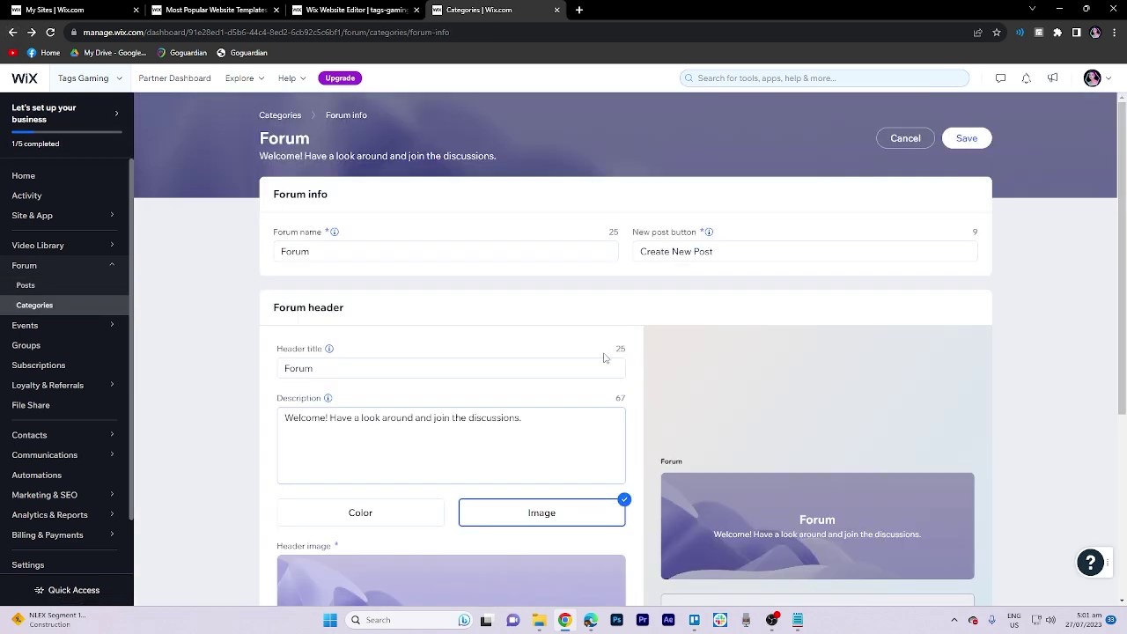
click(39, 287)
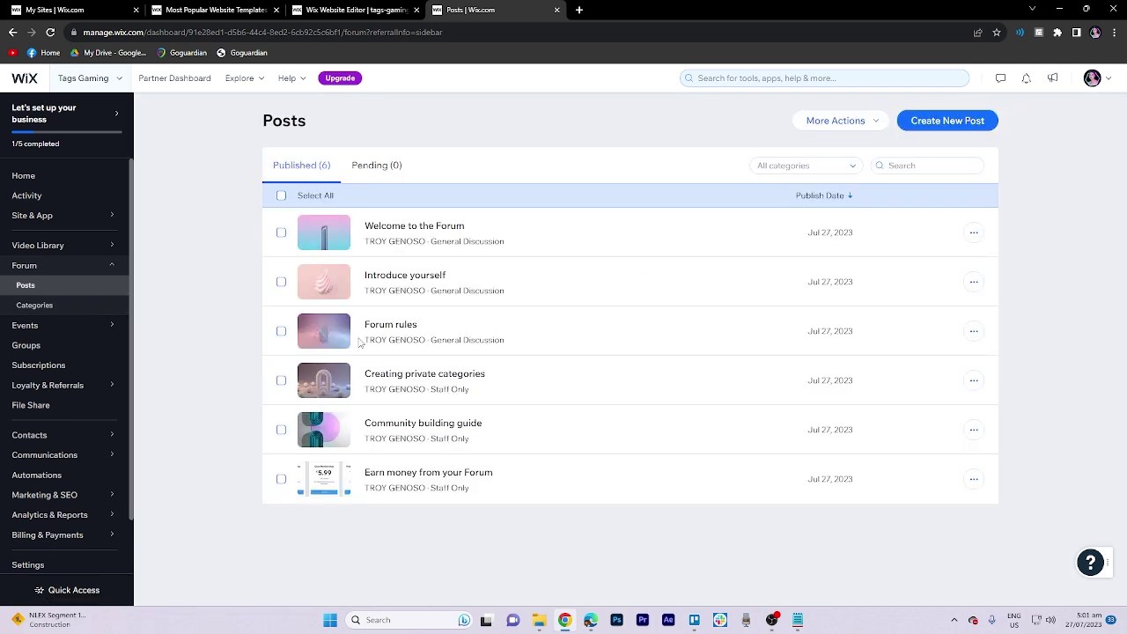
mouse_move(528, 232)
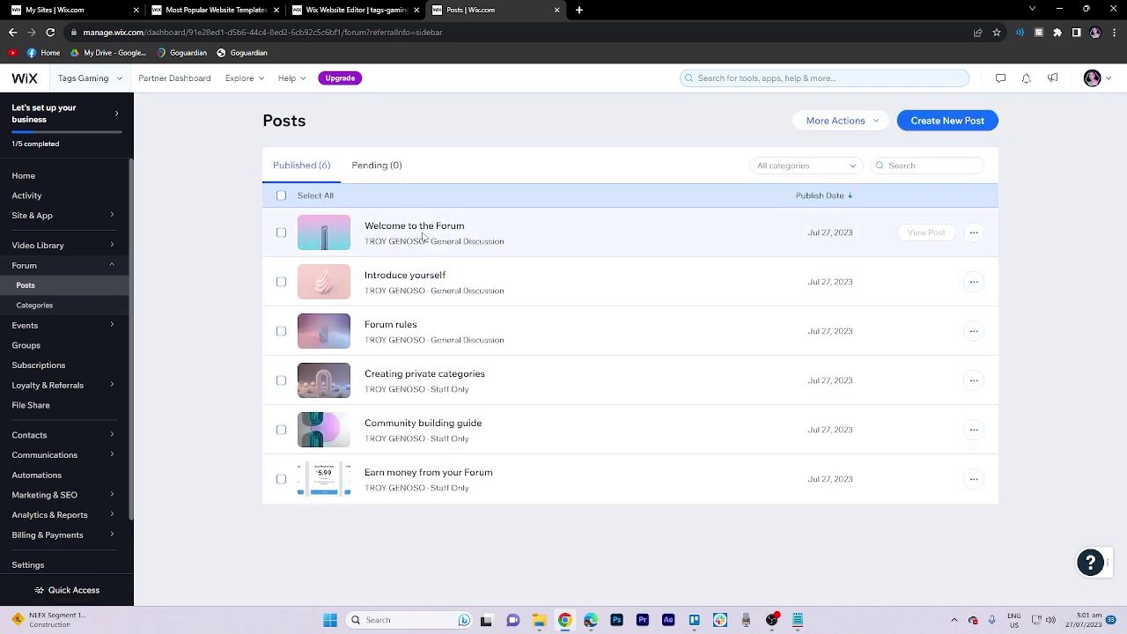
Open the Welcome to the Forum post for editing and scroll through it
click(422, 236)
click(973, 232)
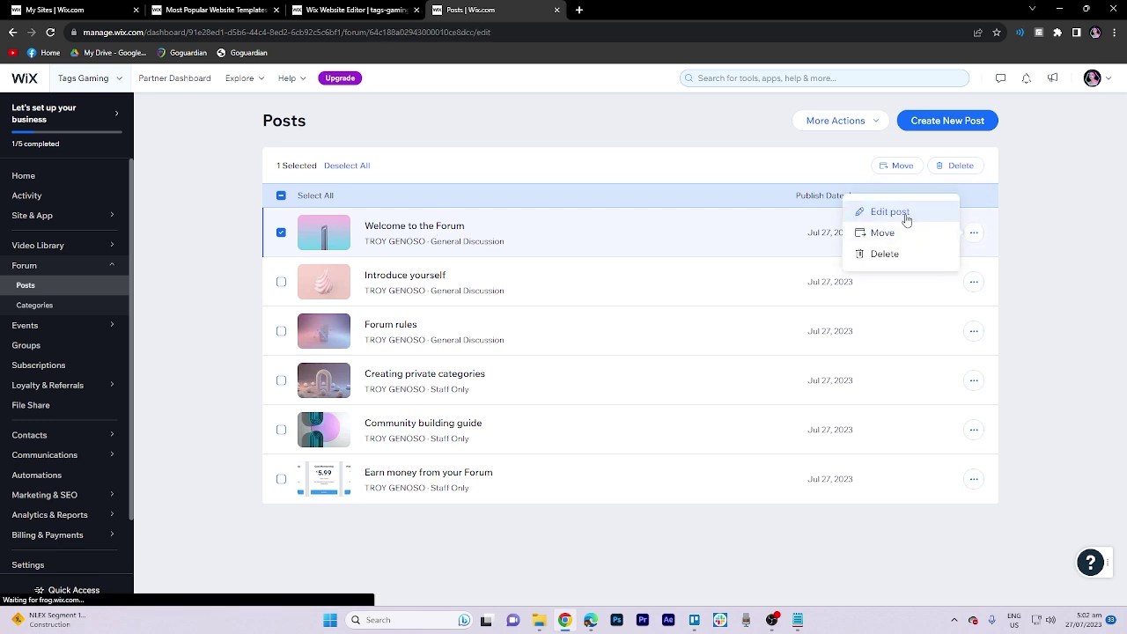
click(901, 216)
scroll(607, 324, down, 1)
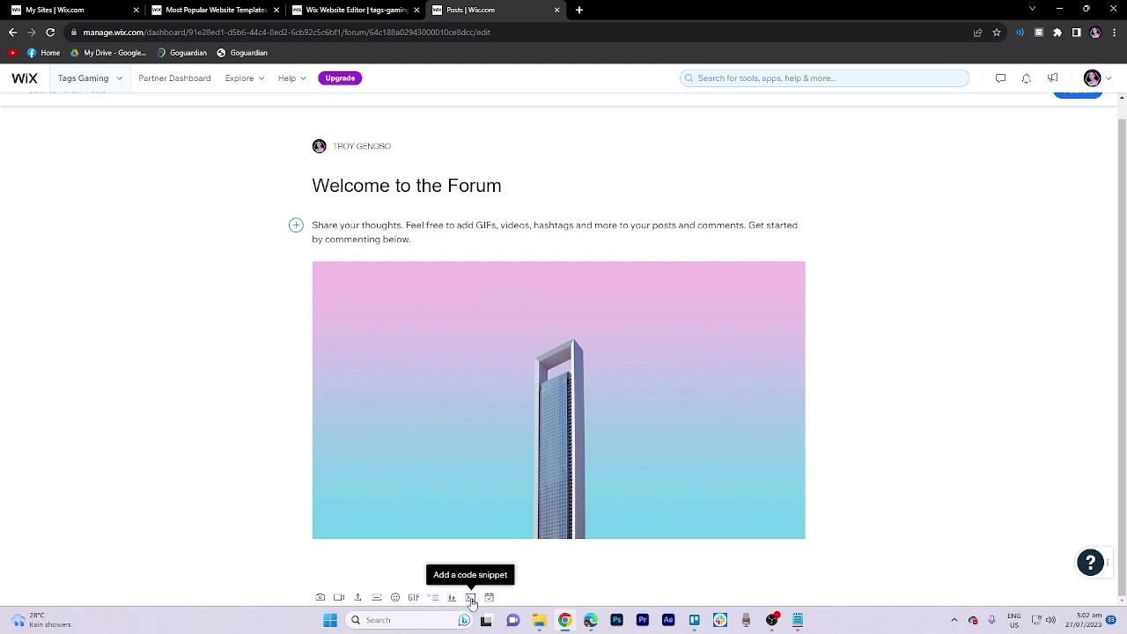
scroll(718, 502, up, 1)
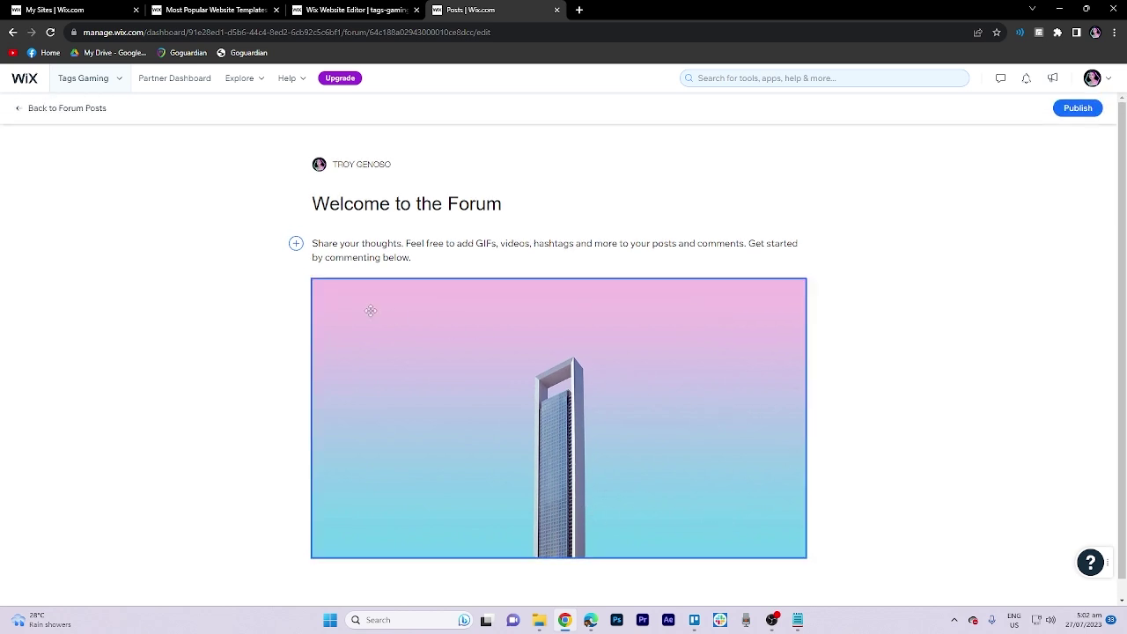
Leave the post without saving and go to the forum's Categories page
click(50, 108)
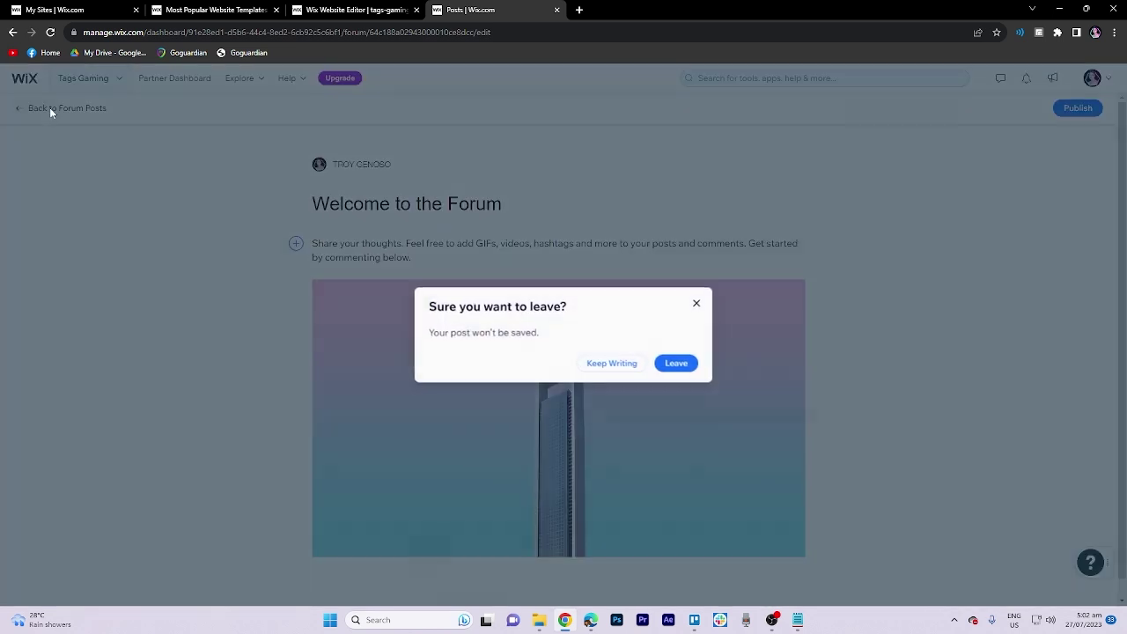
click(662, 364)
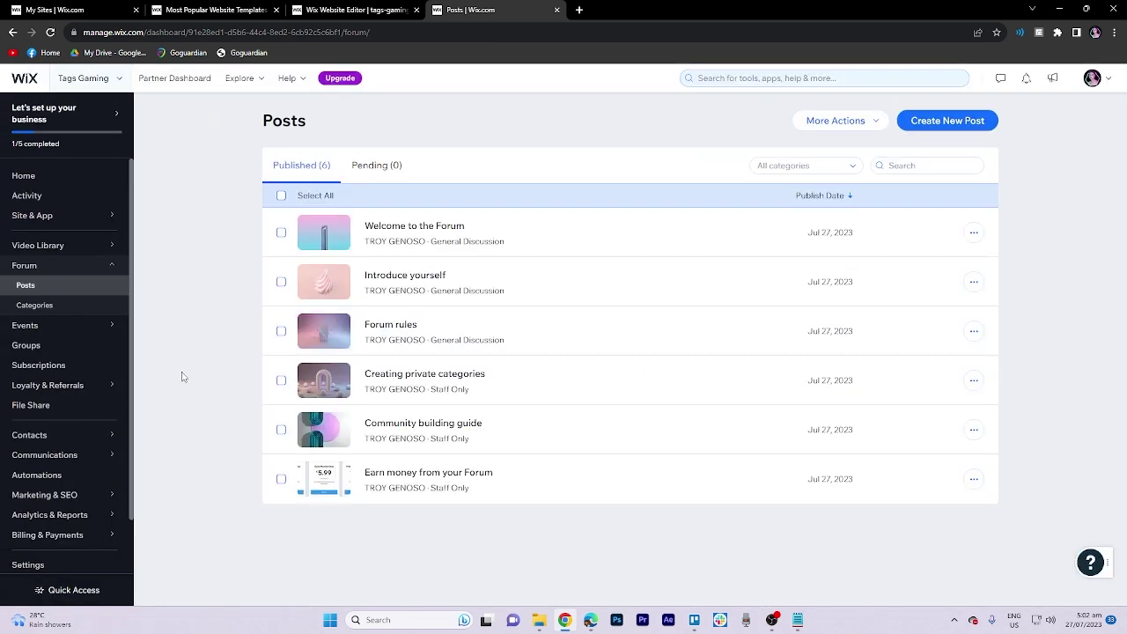
click(34, 306)
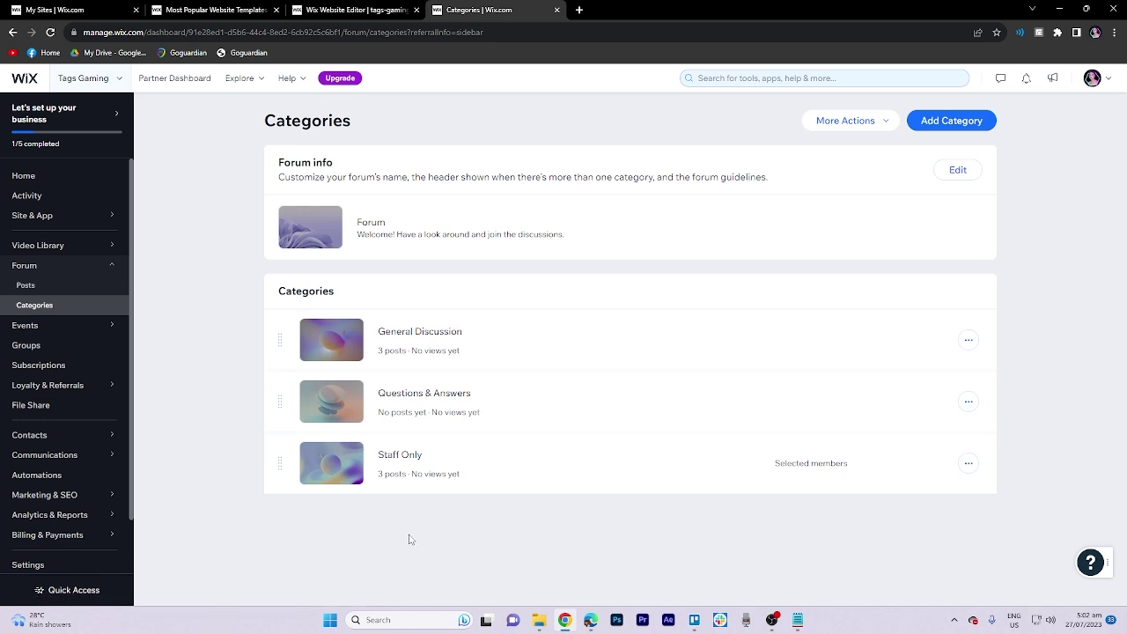
Check the General Discussion category's actions without deleting it, then go to site Settings
click(970, 347)
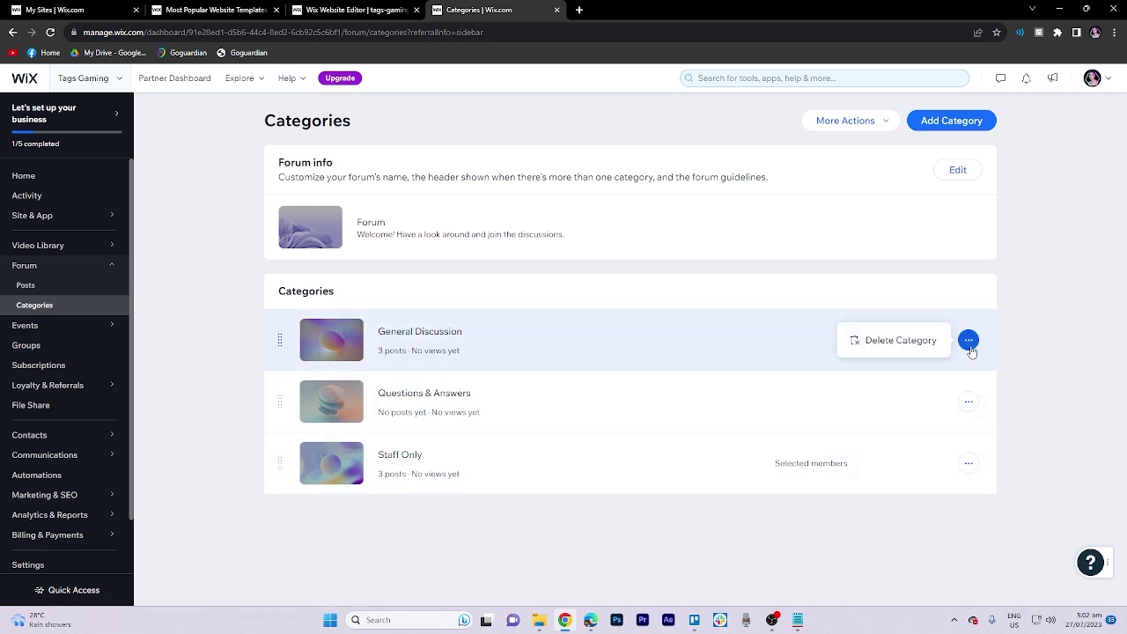
click(1070, 396)
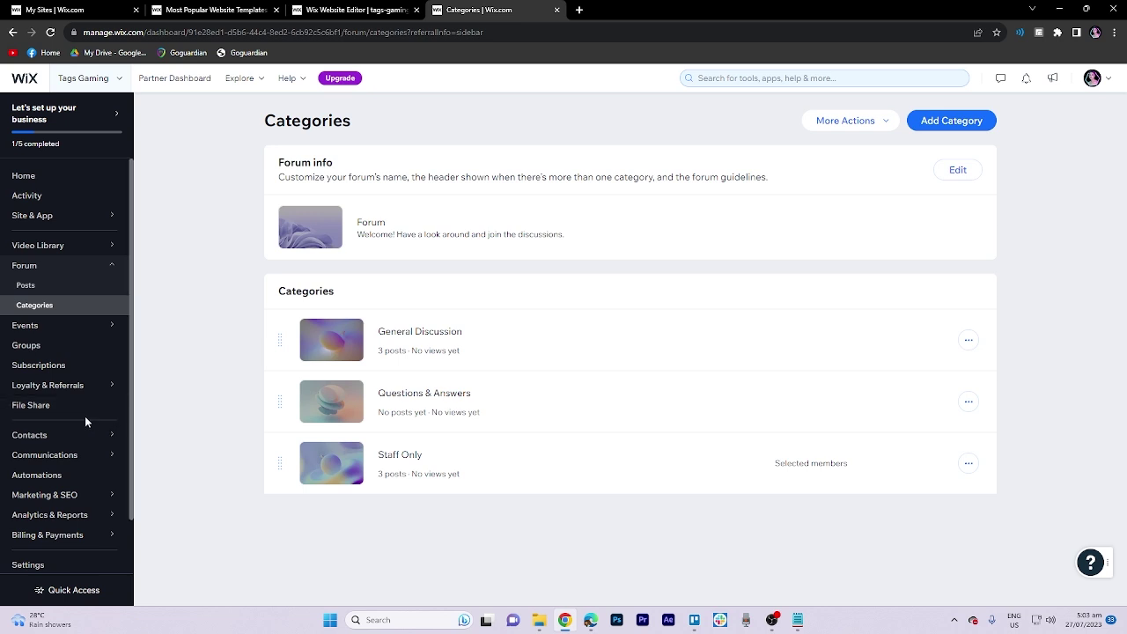
scroll(92, 421, down, 2)
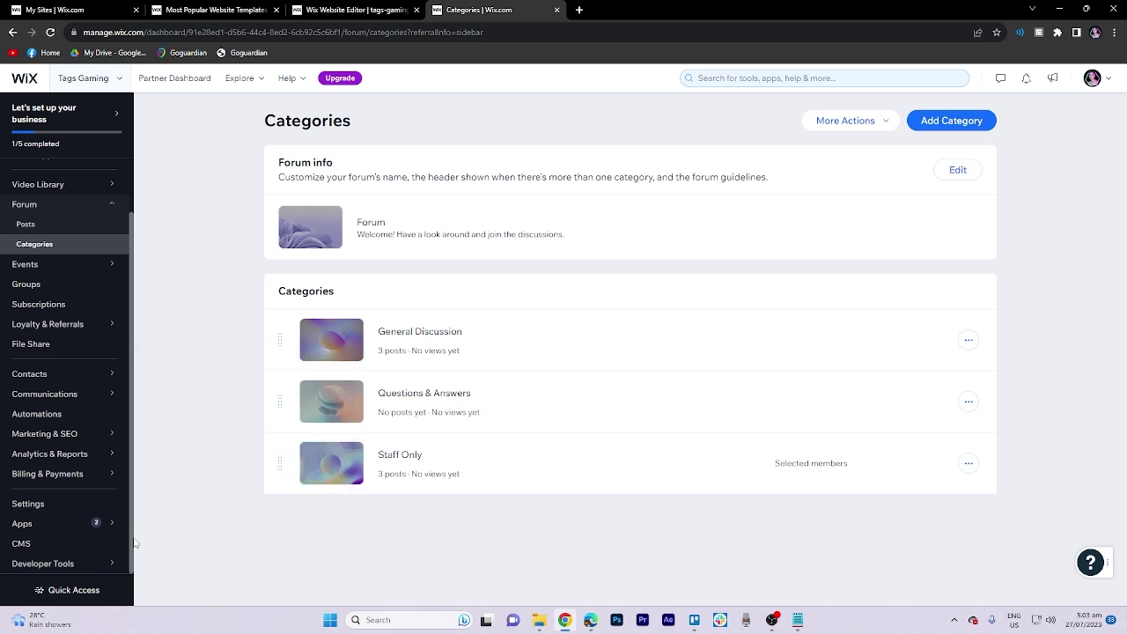
click(55, 509)
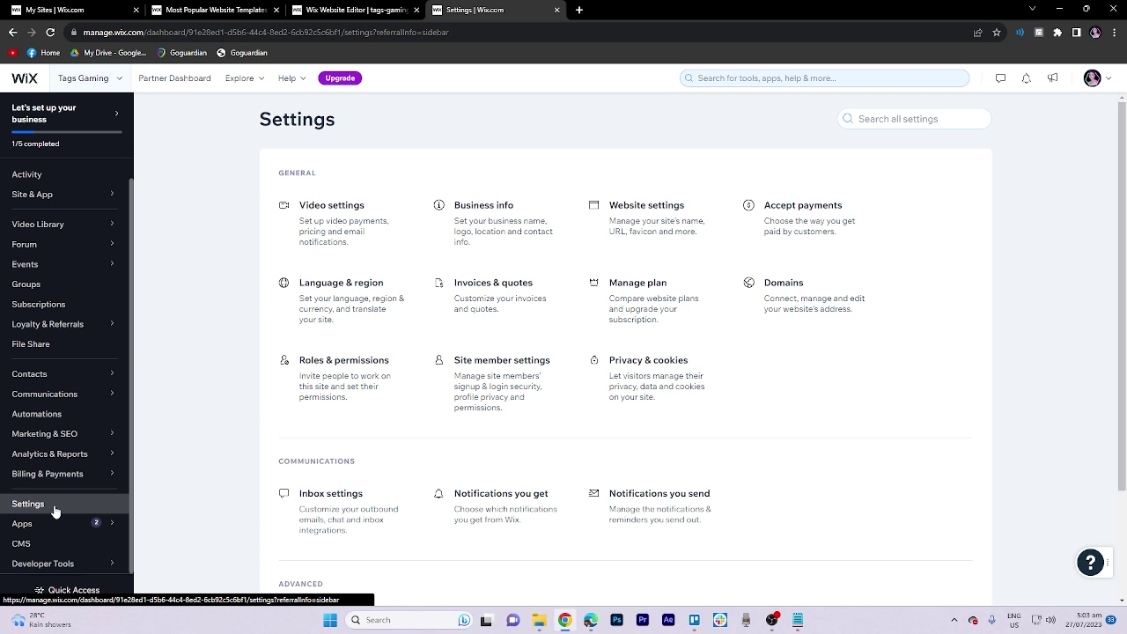
click(490, 232)
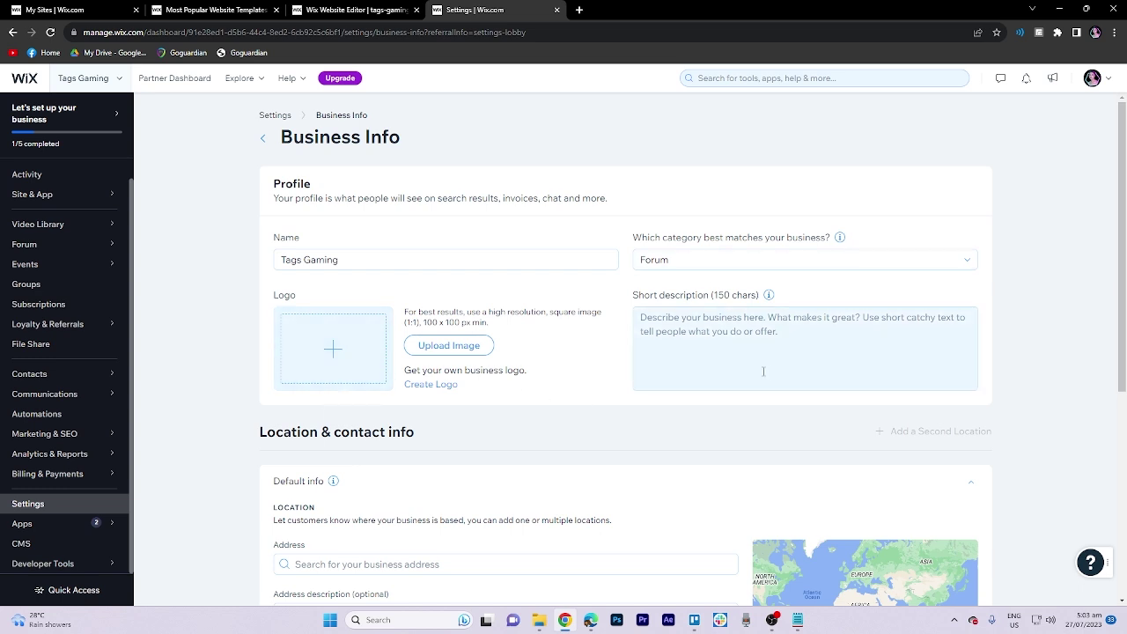
scroll(759, 375, down, 2)
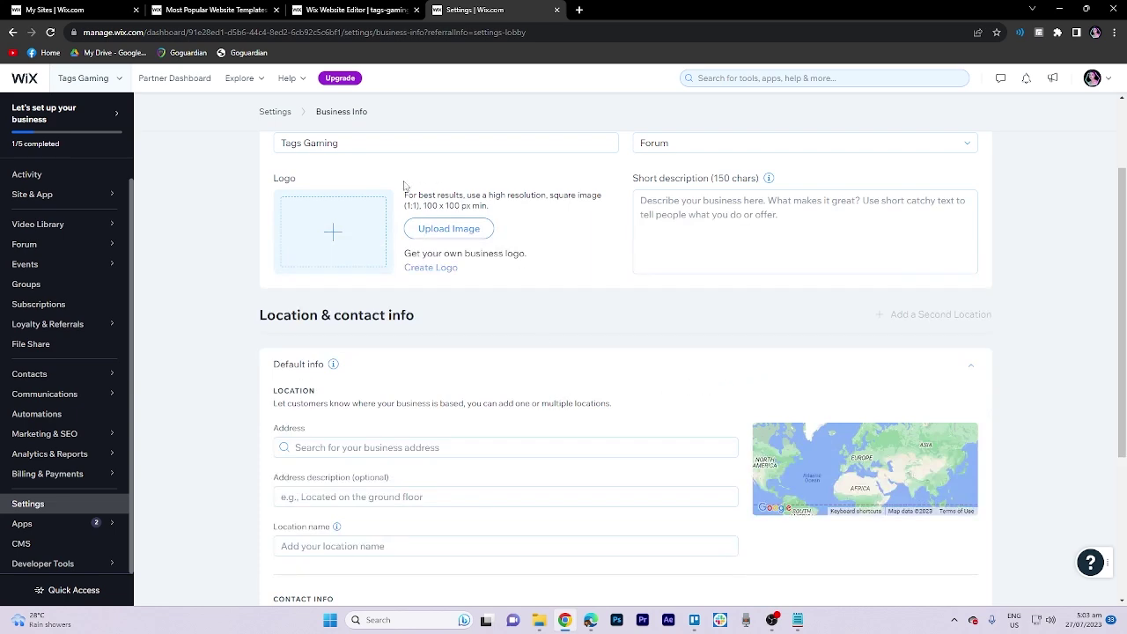
scroll(301, 169, up, 2)
click(269, 120)
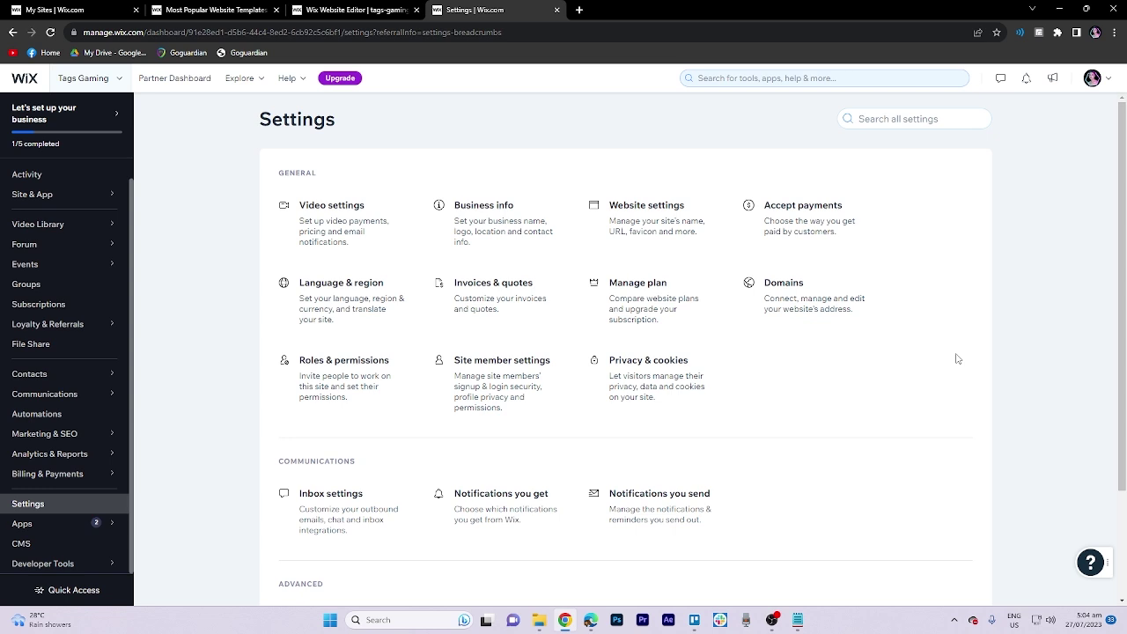
Go to dashboard Home, open Design Site in the Editor, and show the Add Elements panel
scroll(62, 176, up, 1)
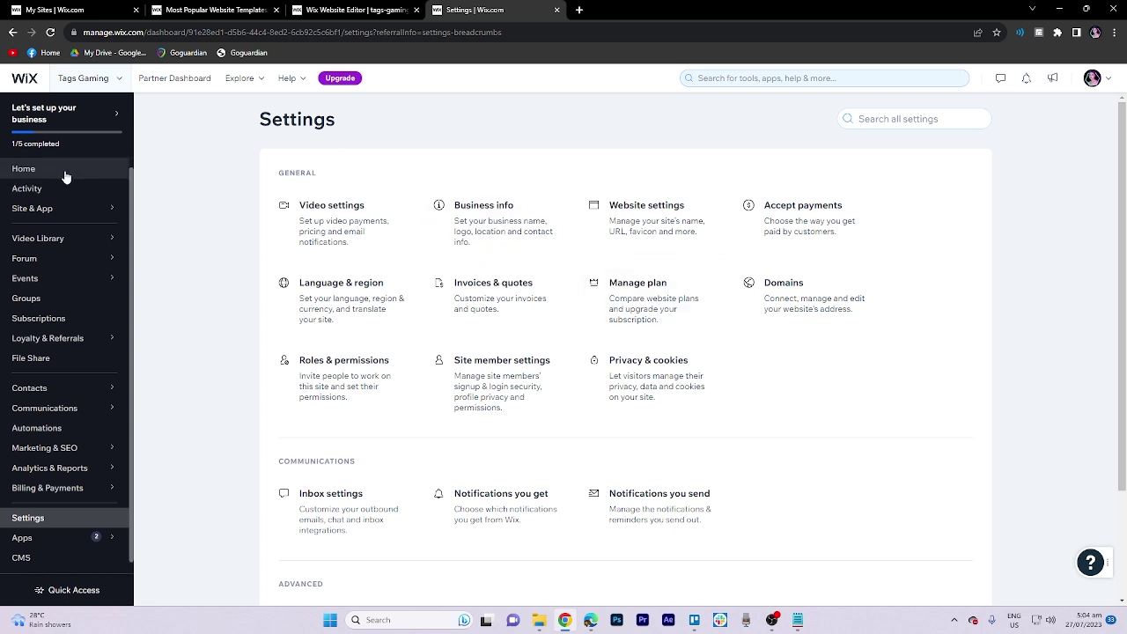
click(44, 183)
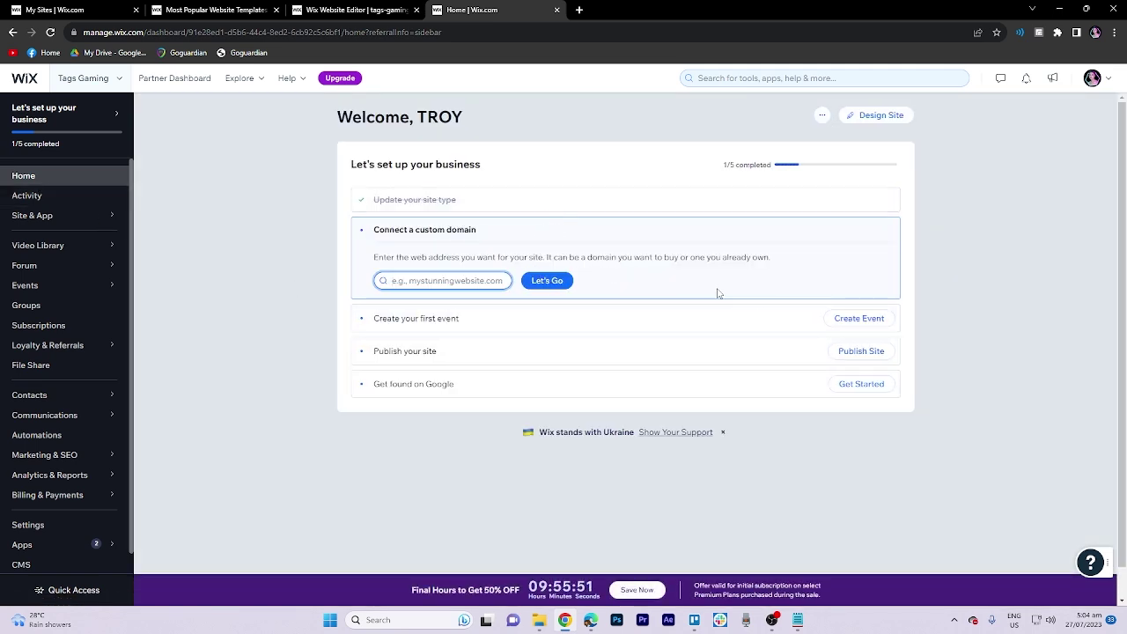
click(876, 115)
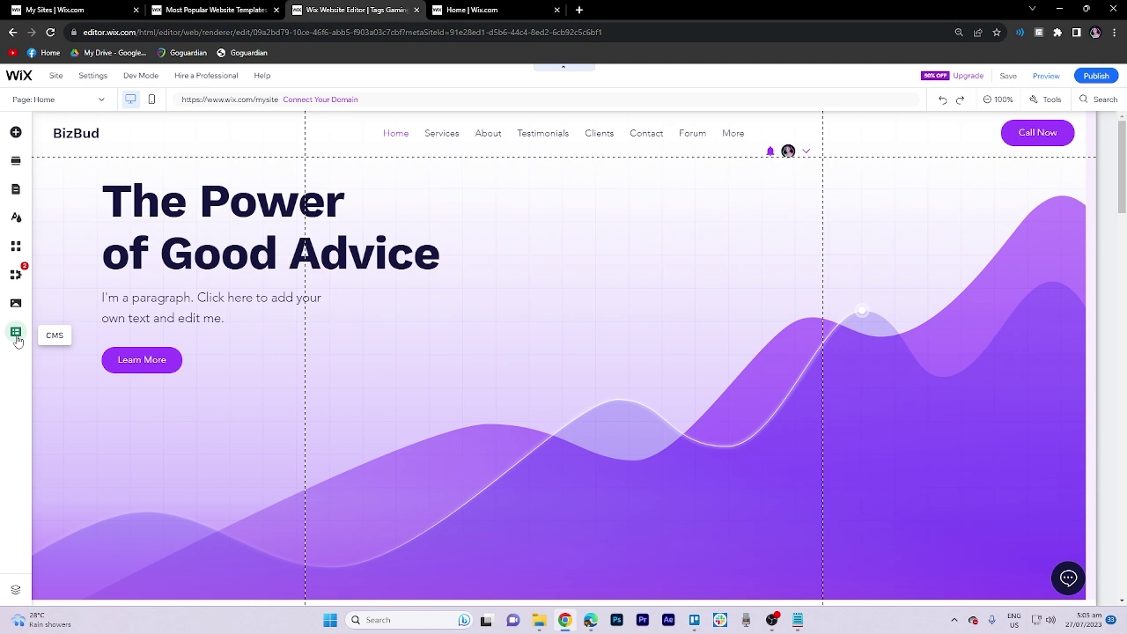
click(15, 129)
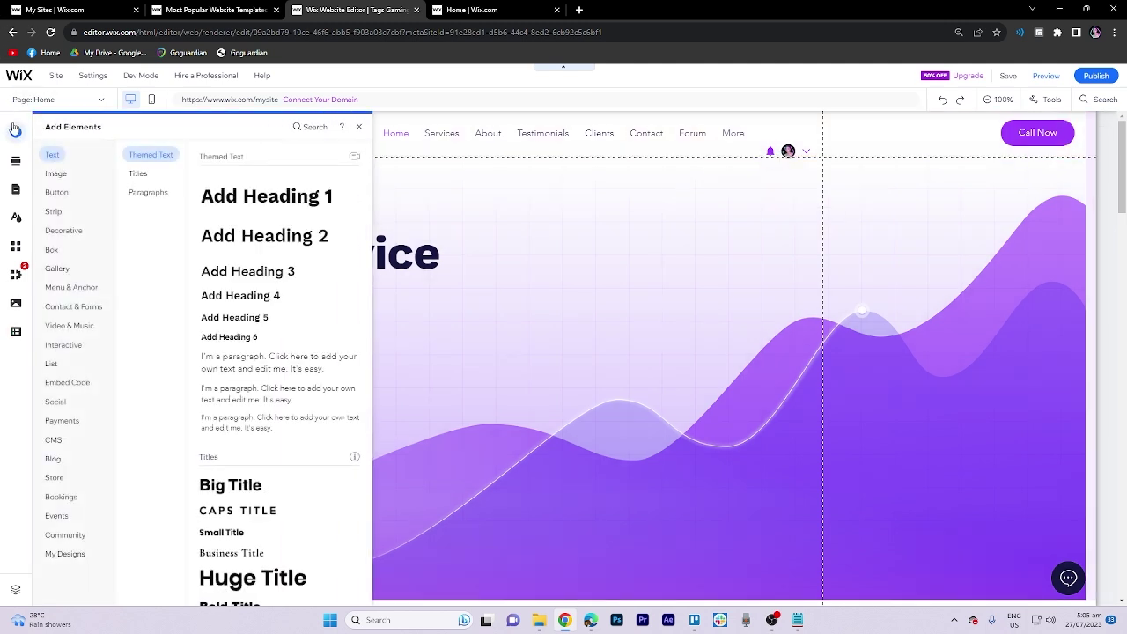
Browse the Video & Music elements, then open Quick Edit for the home page welcome section
click(70, 325)
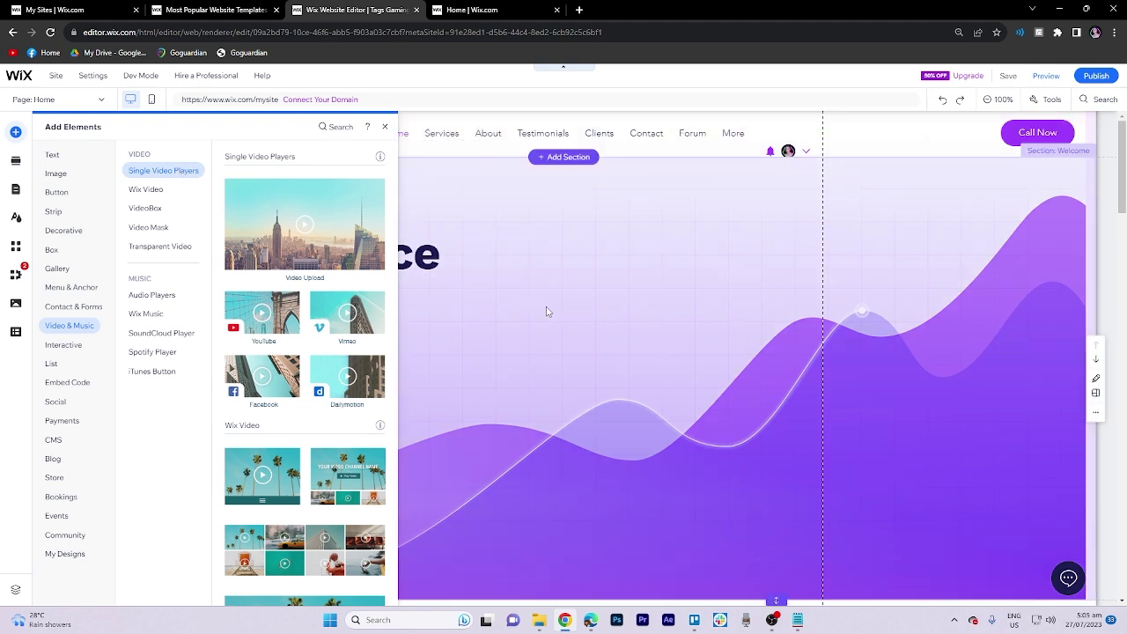
click(546, 312)
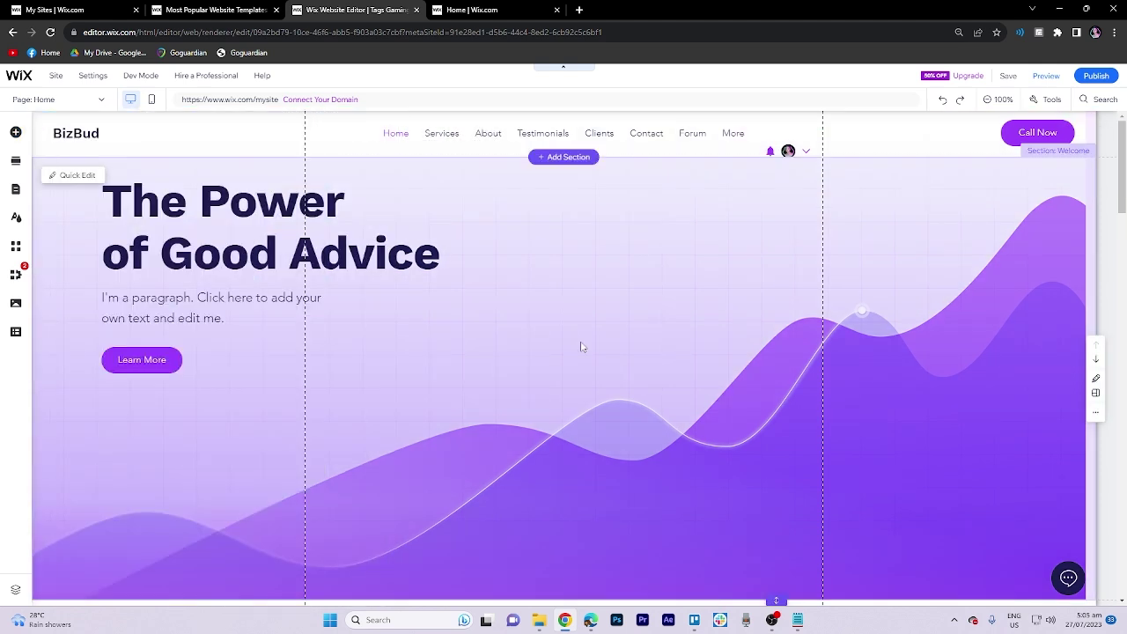
click(1095, 383)
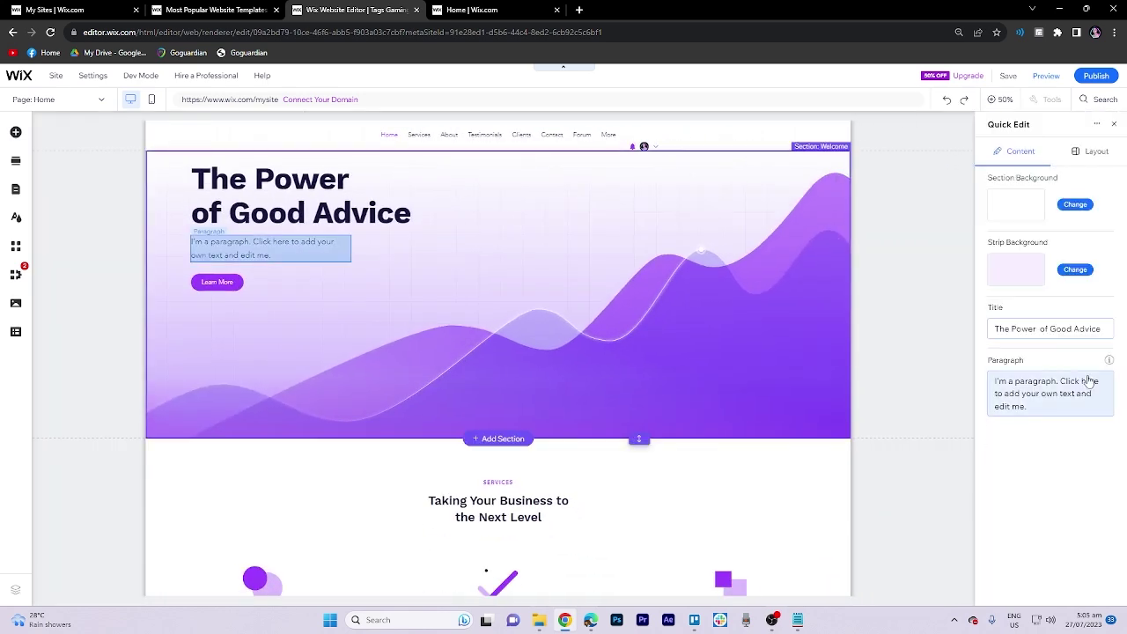
Browse alternative welcome-section layouts, keep the original, and save the site on its free Wix.com domain
click(1086, 155)
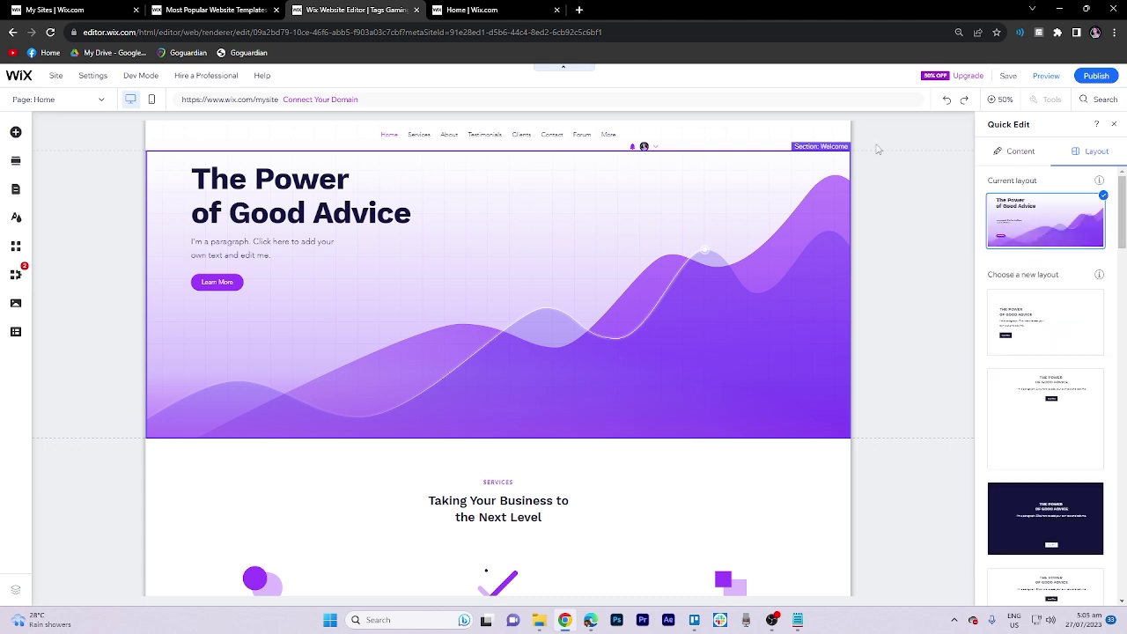
scroll(1109, 354, down, 3)
scroll(1096, 352, down, 3)
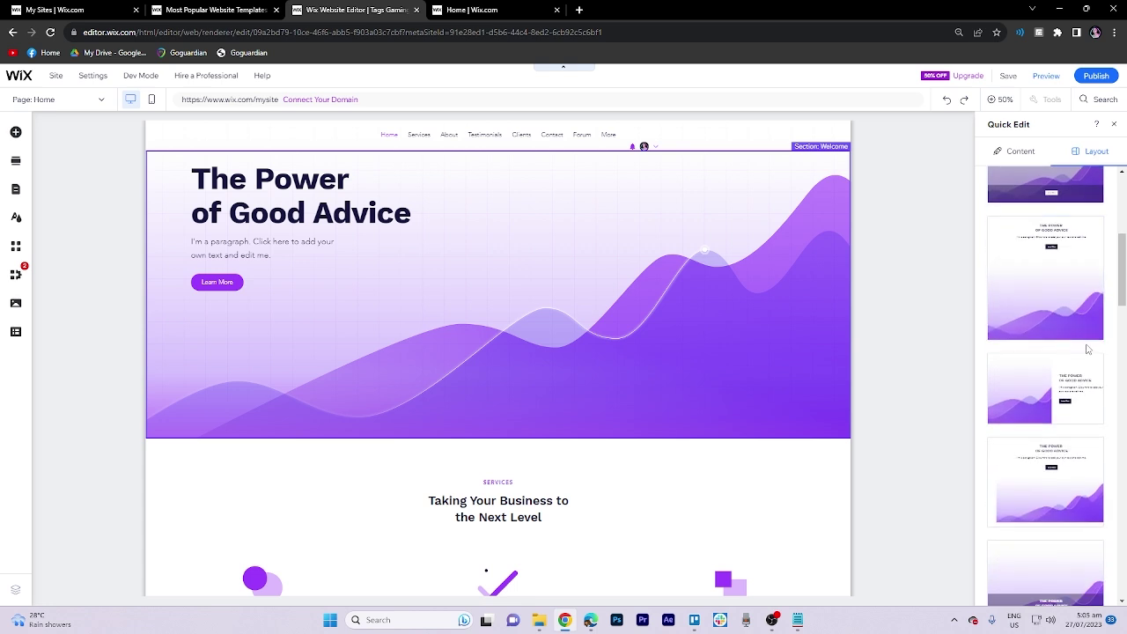
scroll(1083, 351, down, 3)
scroll(1069, 351, down, 3)
scroll(1069, 350, down, 3)
scroll(1065, 349, down, 3)
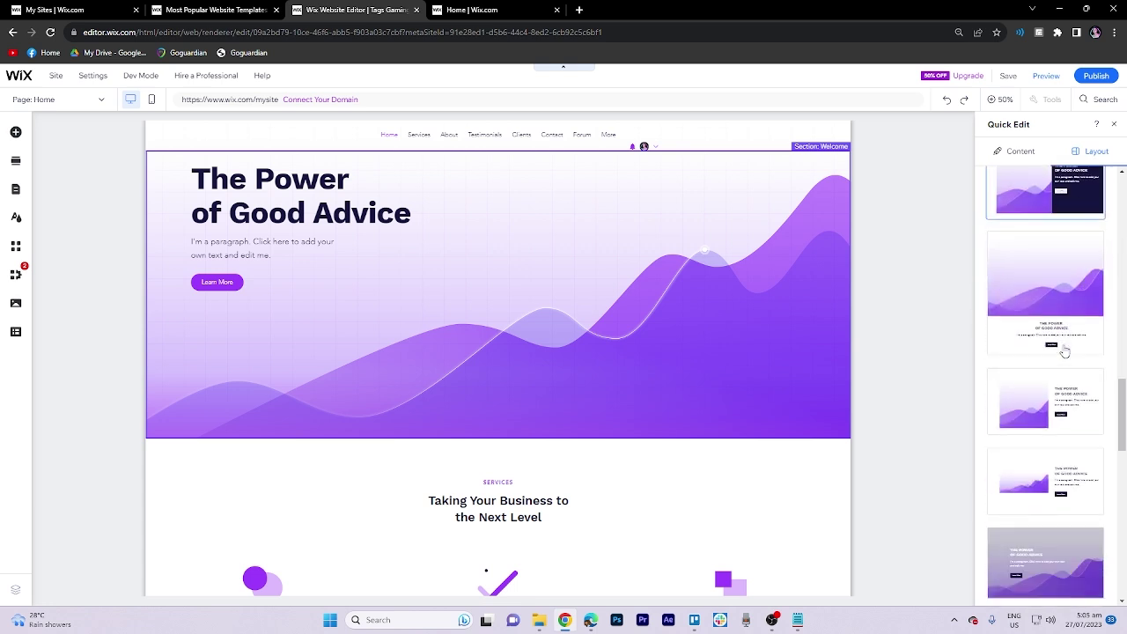
scroll(1060, 347, down, 3)
scroll(1052, 374, up, 1)
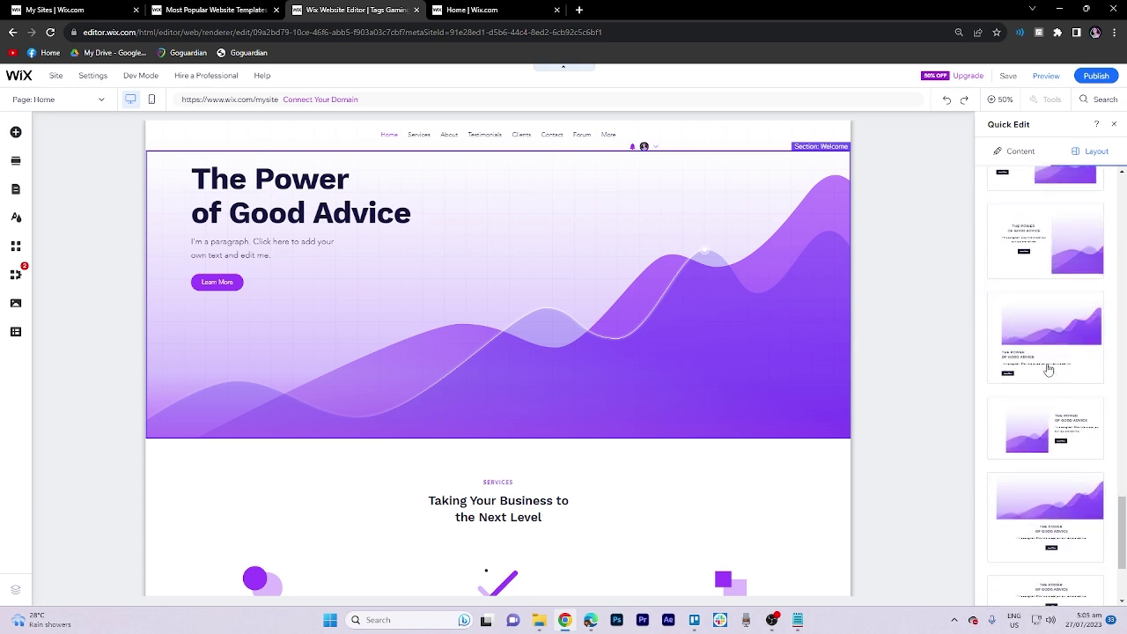
scroll(1052, 381, up, 1)
scroll(1052, 387, up, 1)
scroll(1052, 390, up, 2)
scroll(1052, 390, up, 2)
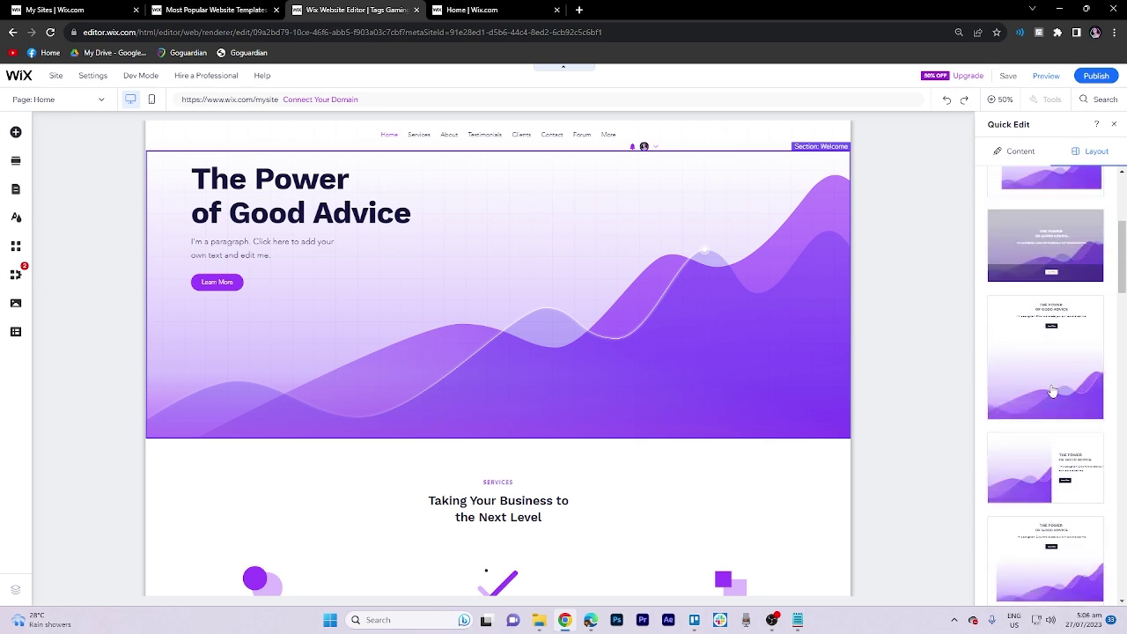
scroll(1051, 393, up, 2)
scroll(1051, 394, up, 1)
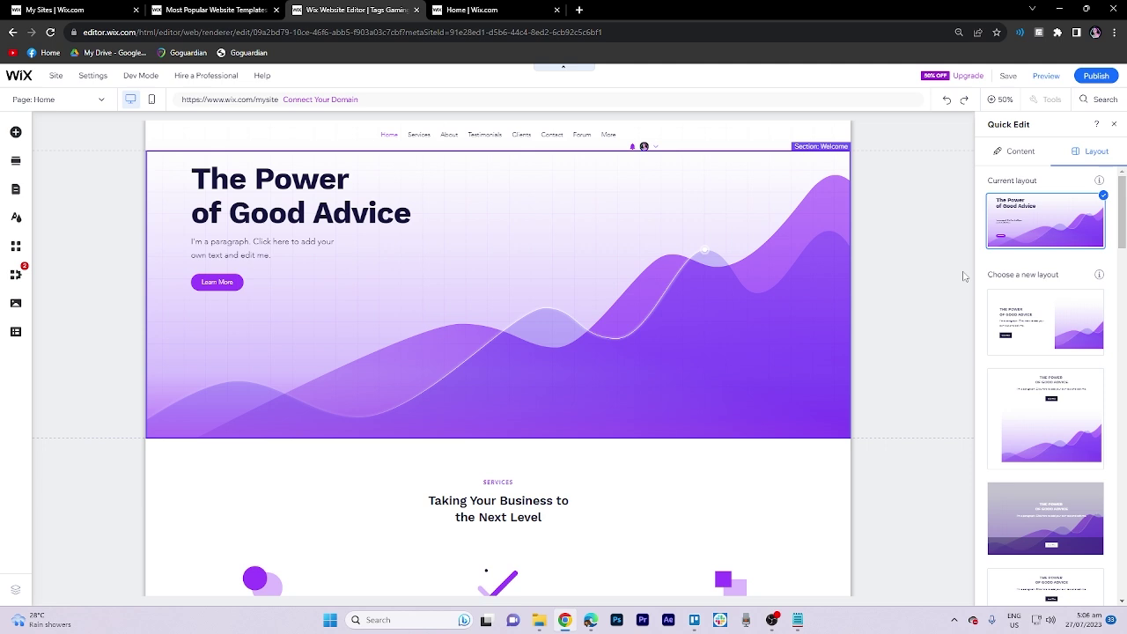
click(1008, 74)
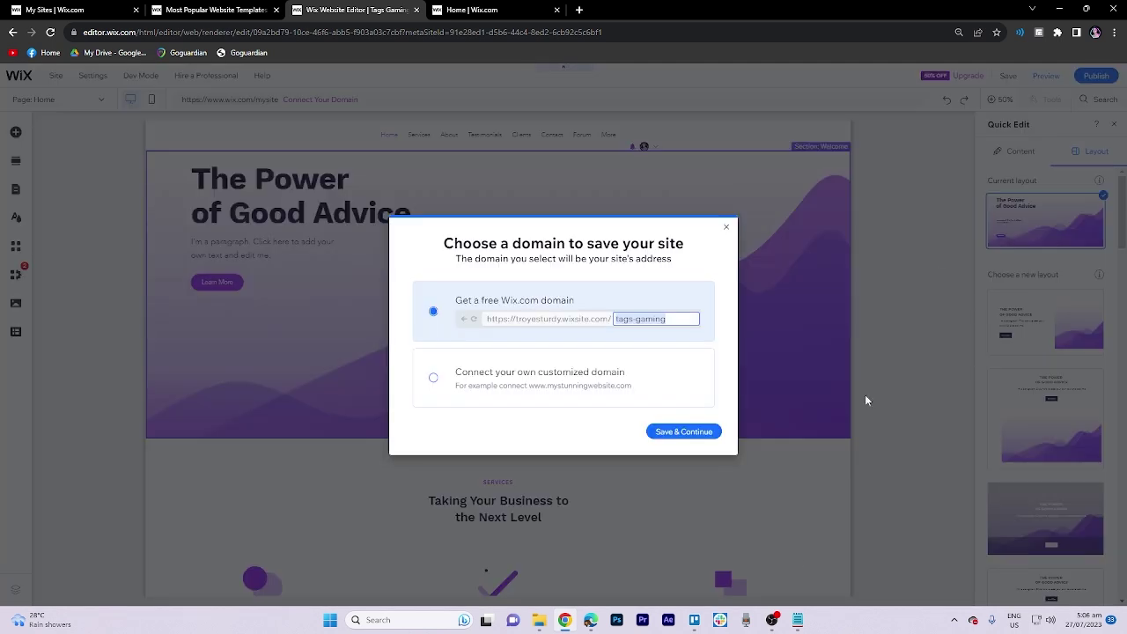
click(662, 431)
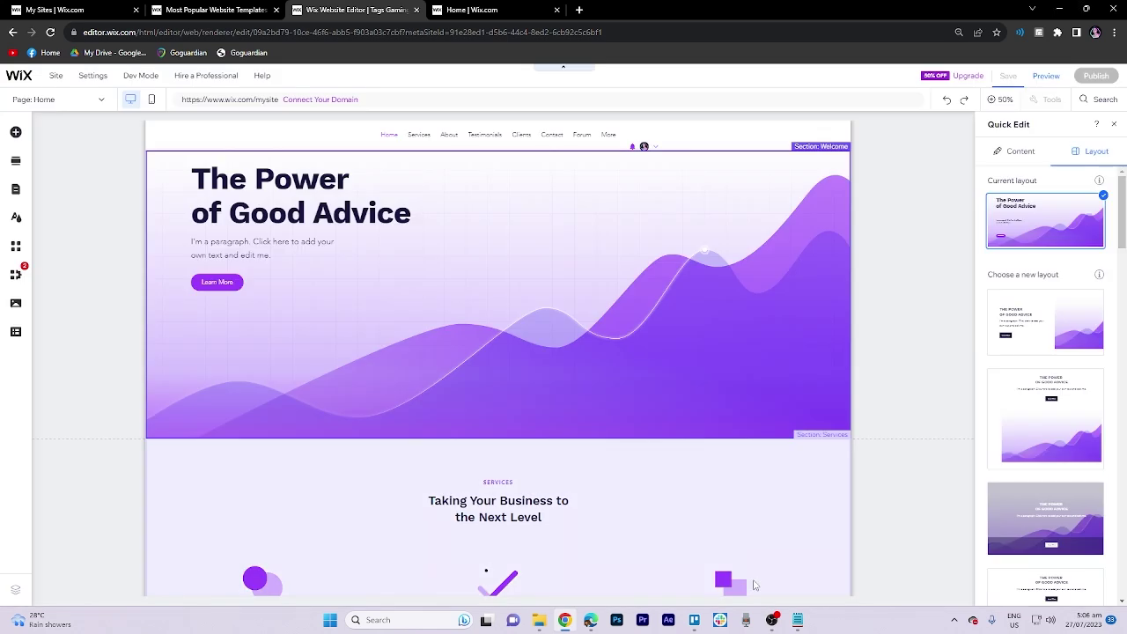